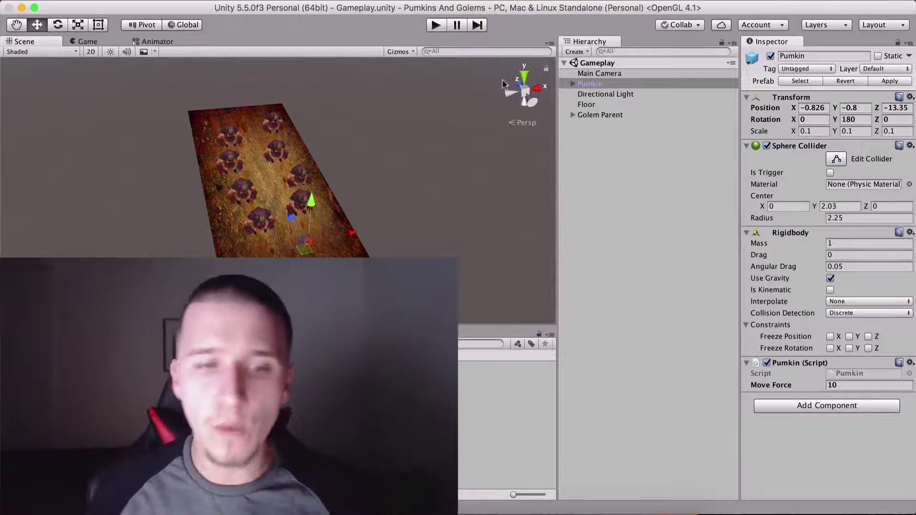
middle_click_drag(344, 176, 361, 164)
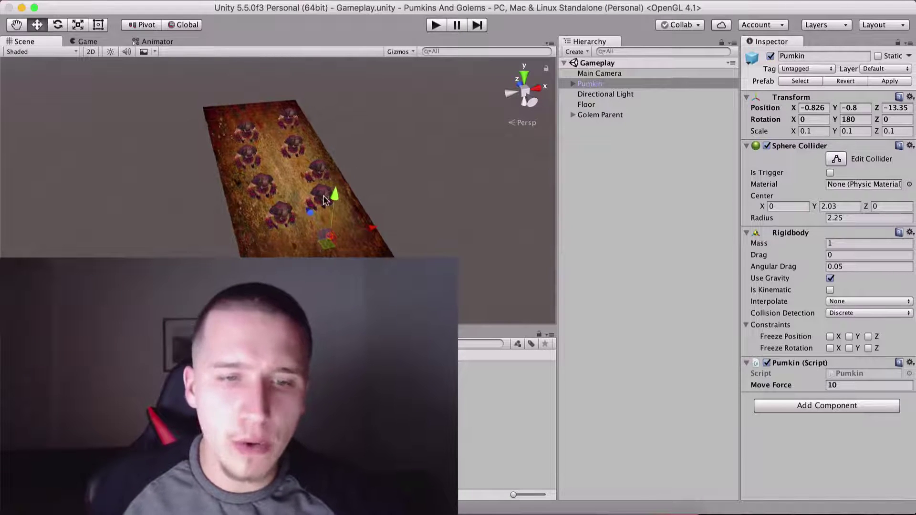
scroll(291, 204, "up", 6)
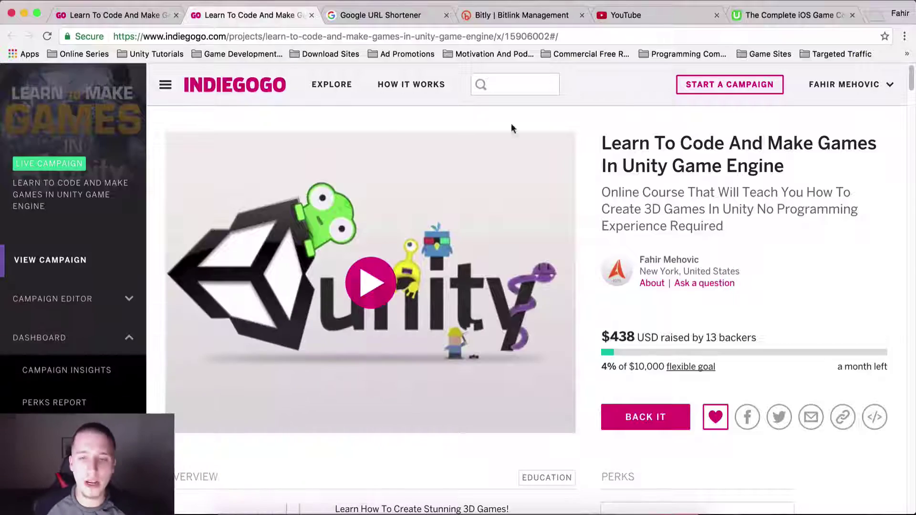
Step: Look over the overview and perks on the Indiegogo campaign page for the Unity game development course
scroll(465, 210, "down", 1)
scroll(456, 188, "down", 5)
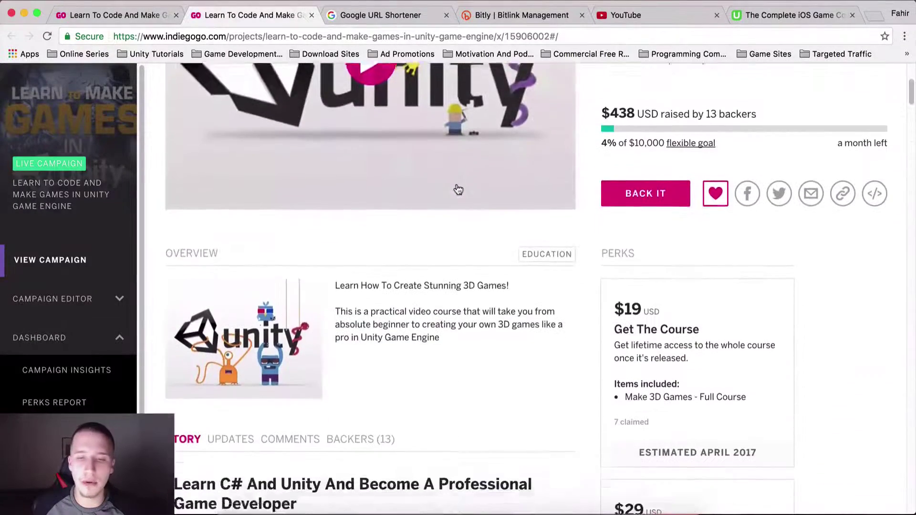
scroll(482, 200, "up", 6)
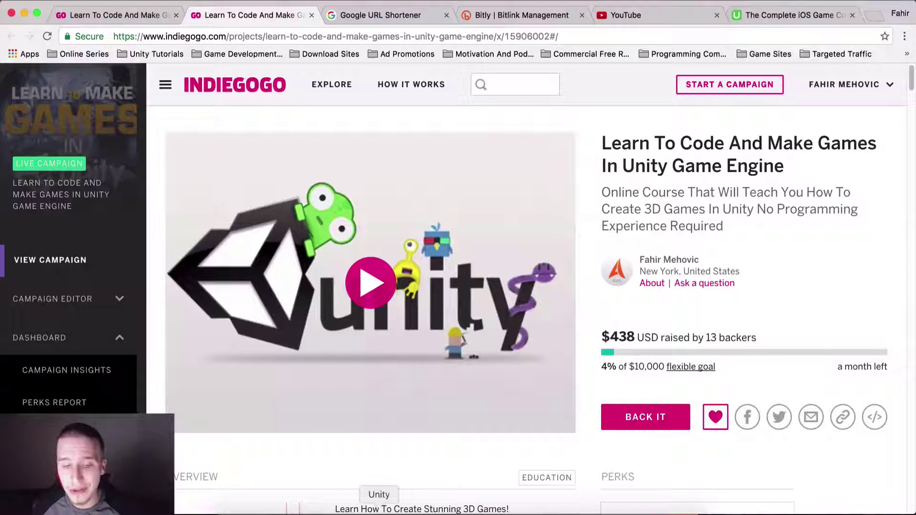
Step: Switch to Unity and play-test the Gameplay scene with the pumpkin and the follow camera, stopping the game when done
left_click(379, 510)
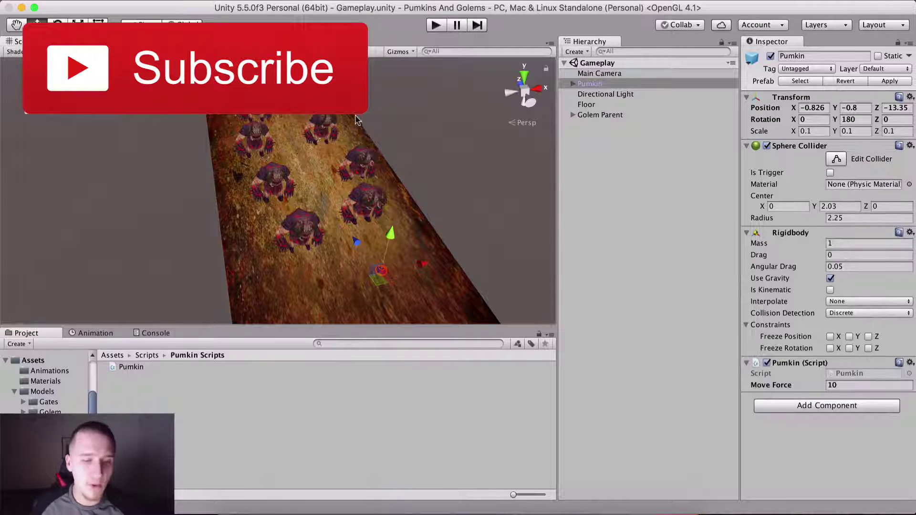
left_click(430, 31)
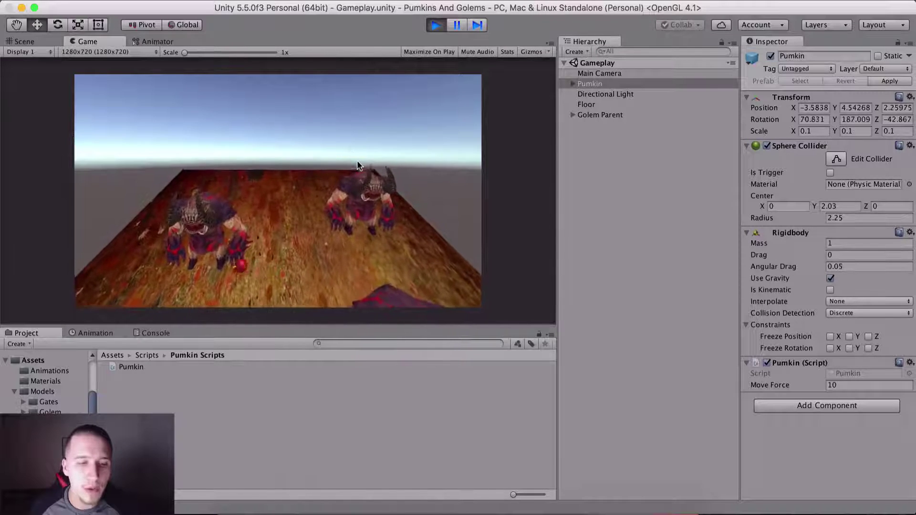
left_click(428, 25)
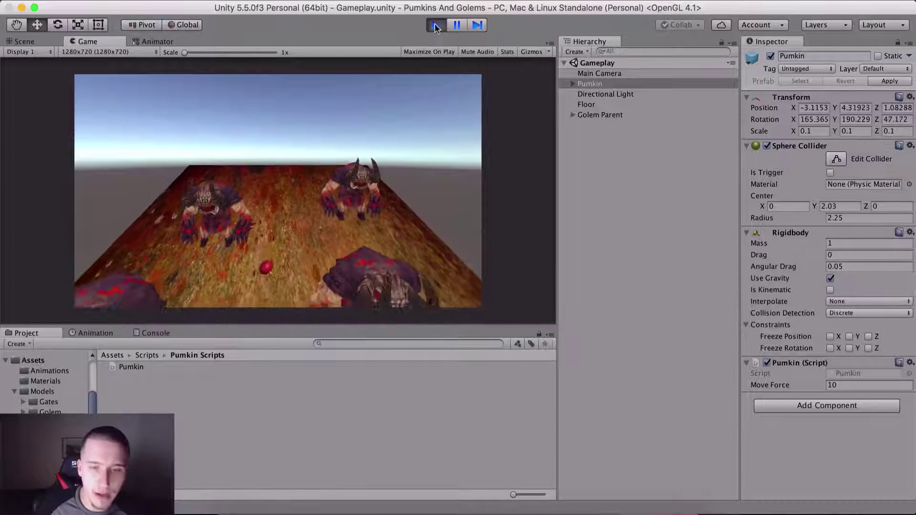
Step: Set the Main Camera's Camera Follow Z Distance to 10 and save the scene
left_click(598, 74)
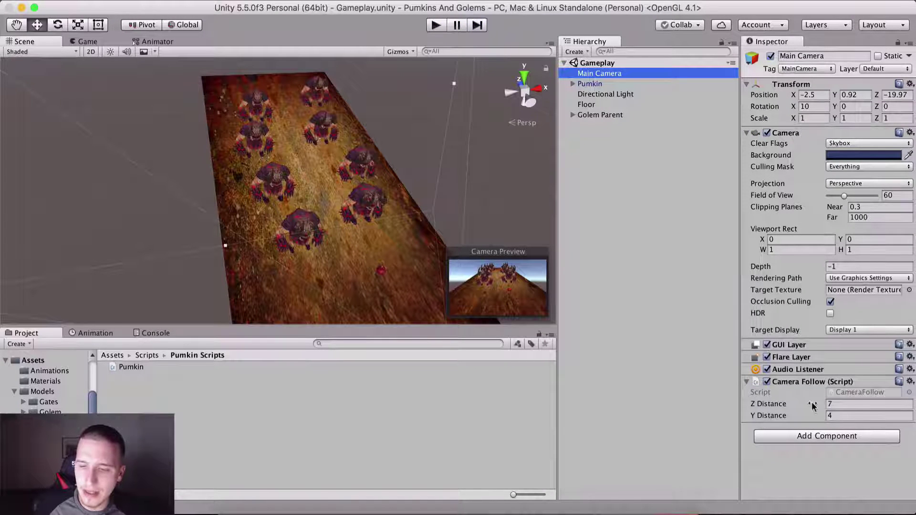
left_click(841, 404)
key("super+s")
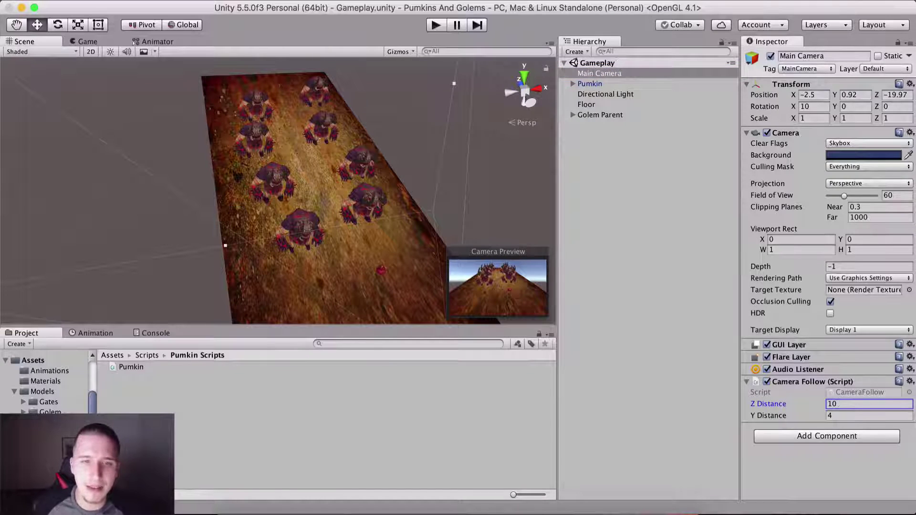
Step: Try out camera distances while the game is running, stop it, and set the Camera Follow Z Distance to 8
left_click(434, 27)
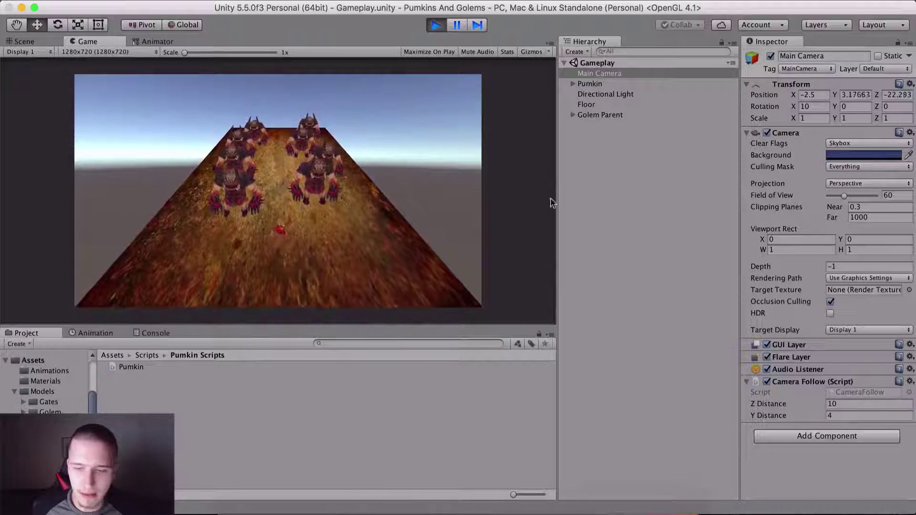
mouse_move(772, 404)
left_mouse_down()
mouse_move(725, 409)
mouse_move(771, 403)
left_mouse_up()
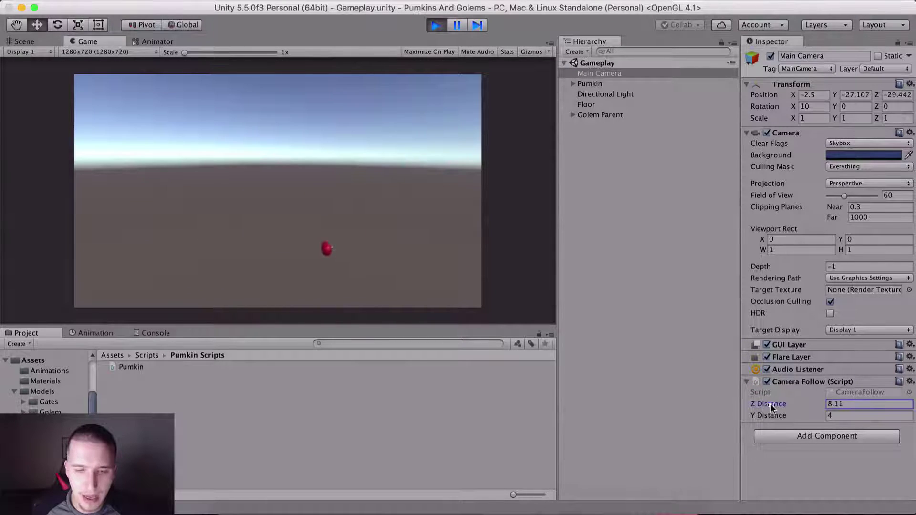
left_click(436, 25)
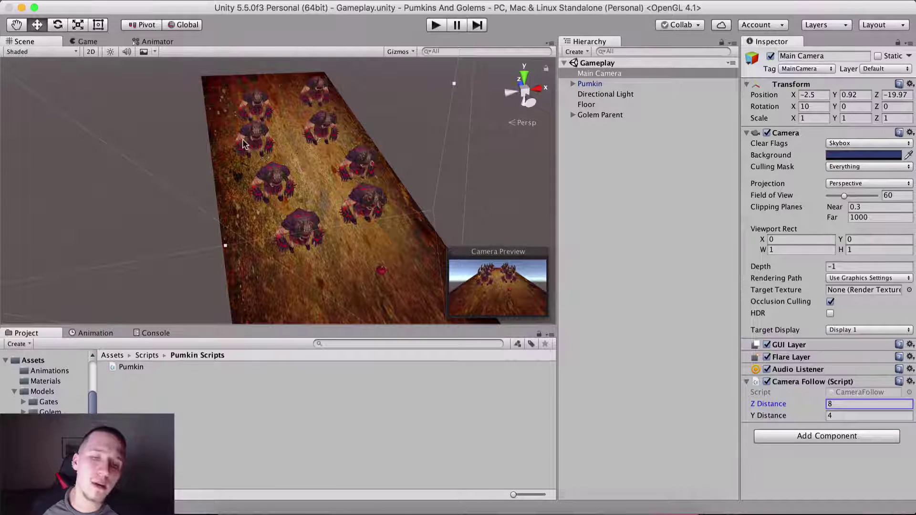
Step: Expand Golem Parent and inspect the Golem tag and Box Collider settings on several of its golems
left_click(572, 115)
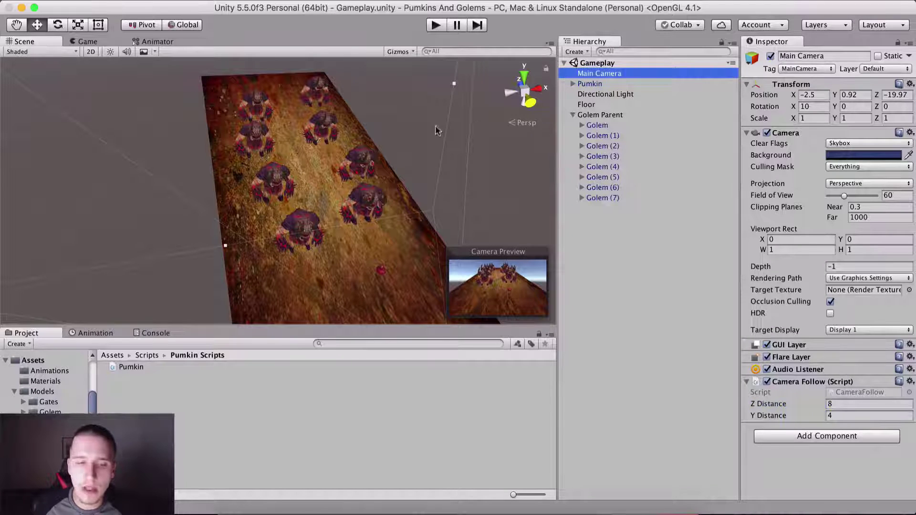
left_click(604, 127)
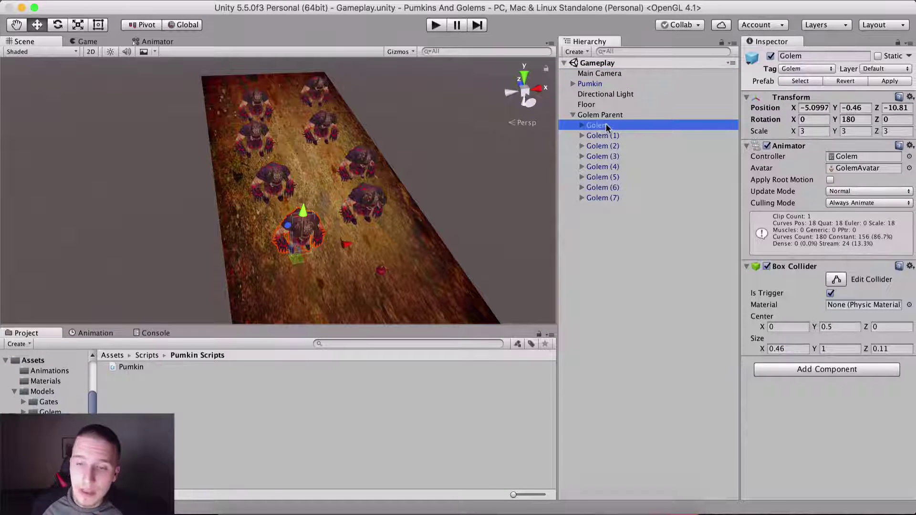
left_click(605, 136)
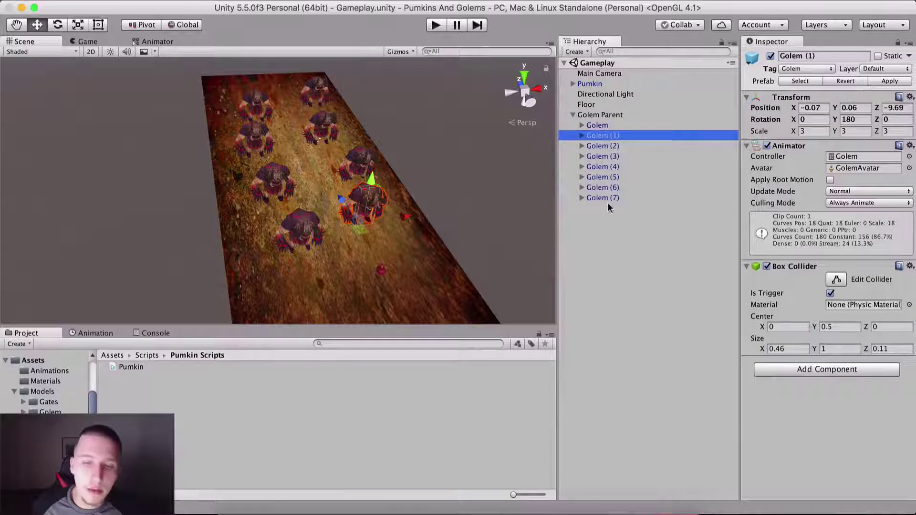
left_click(609, 207)
left_click(609, 198)
left_click(615, 126)
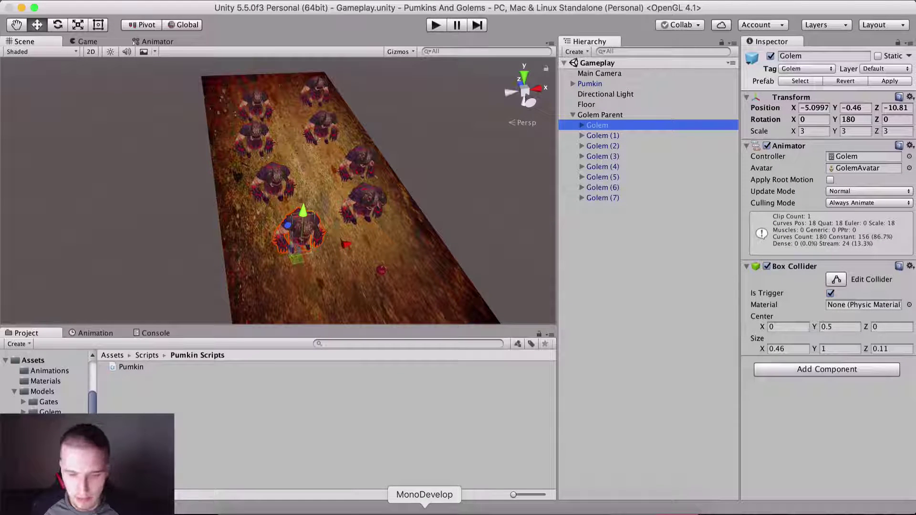
Step: Switch to MonoDevelop and begin a void OnTriggerEnter method below MoveThePumkin in Pumkin.cs
left_click(425, 510)
left_click(302, 35)
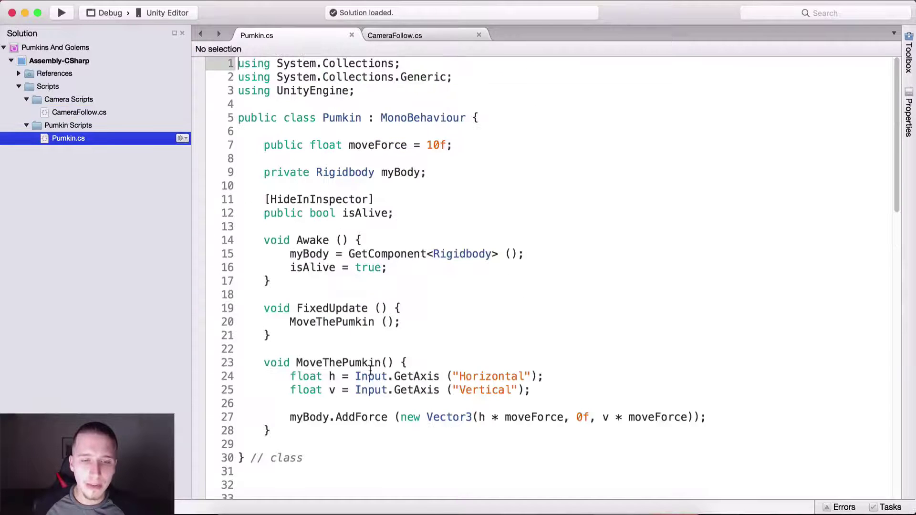
scroll(371, 370, "down", 7)
left_click(323, 152)
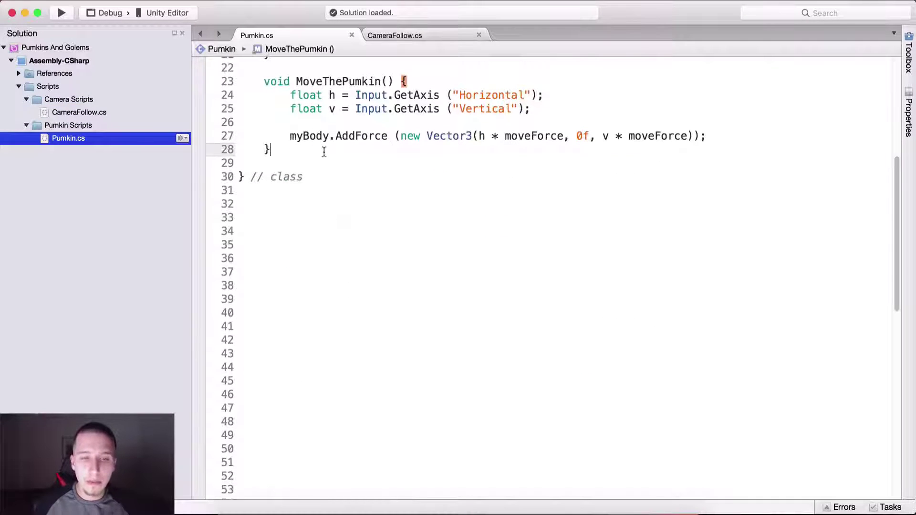
key("Return")
key("Return")
type("void On")
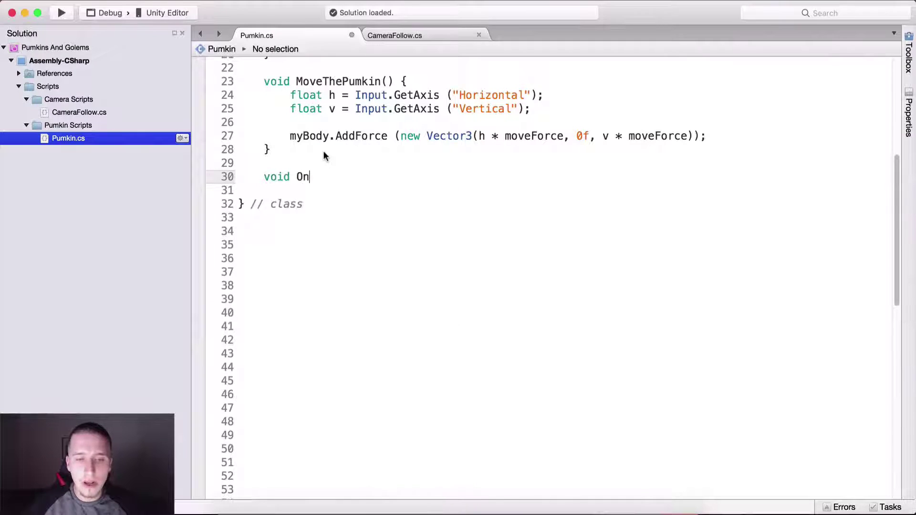
type("TriggerEnter2D")
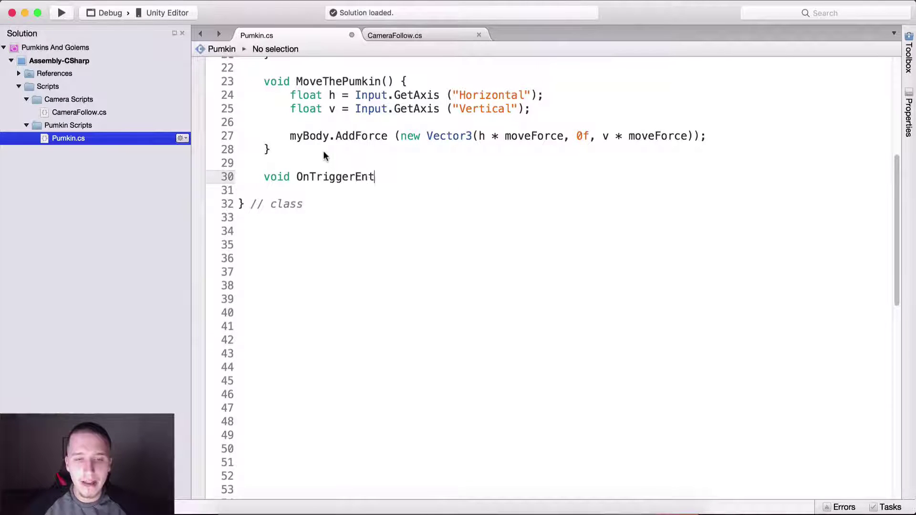
key("BackSpace")
key("BackSpace")
type("(")
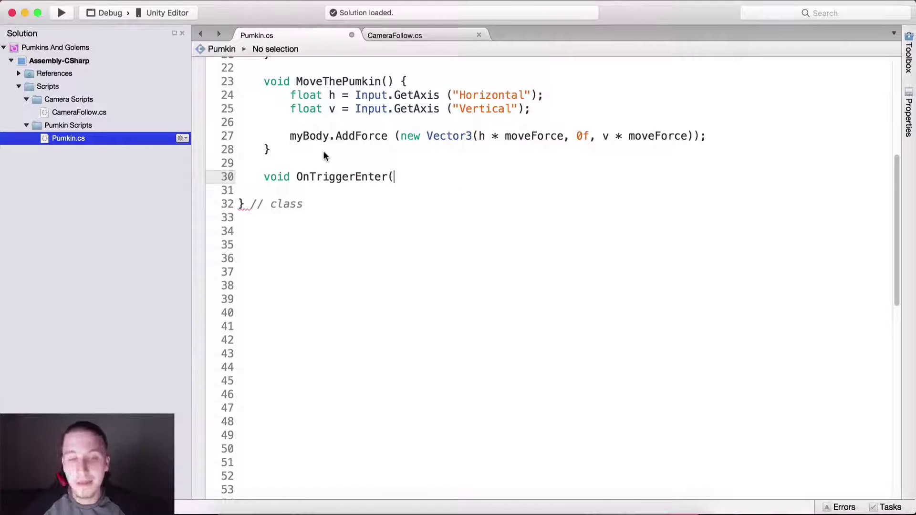
Step: Give OnTriggerEnter a Collider parameter named target and an empty body, and save the script
type("Collider")
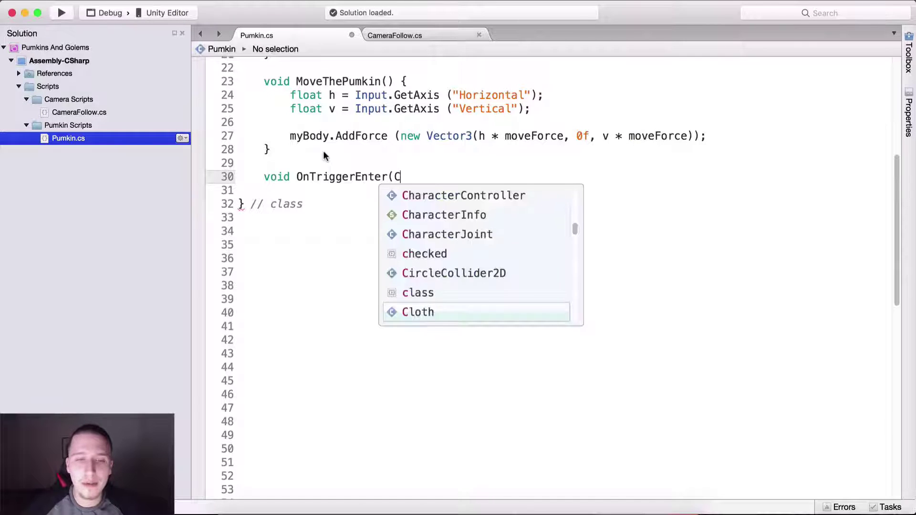
key("Return")
type("target) {")
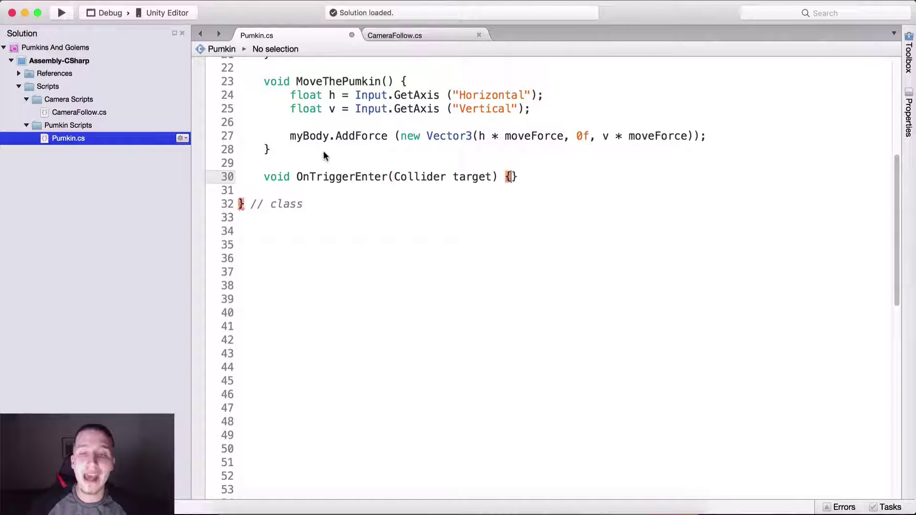
key("Return")
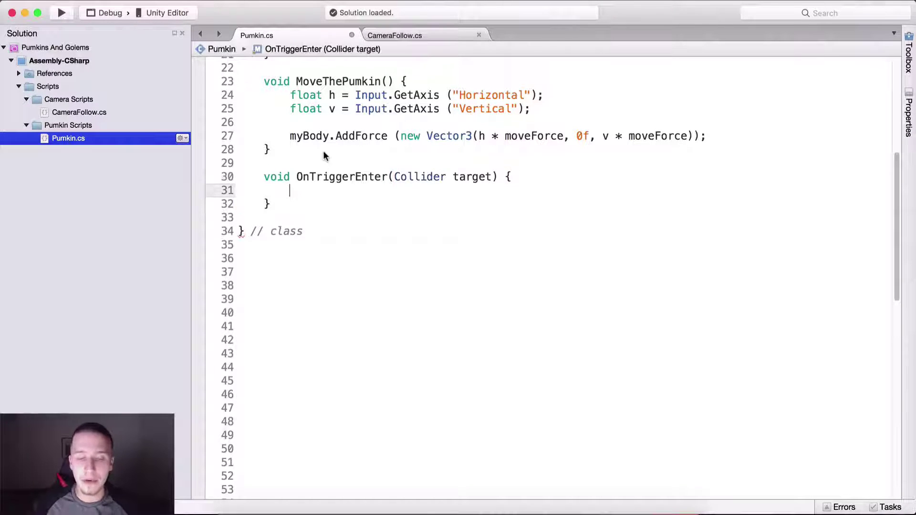
left_click_drag(303, 176, 344, 201)
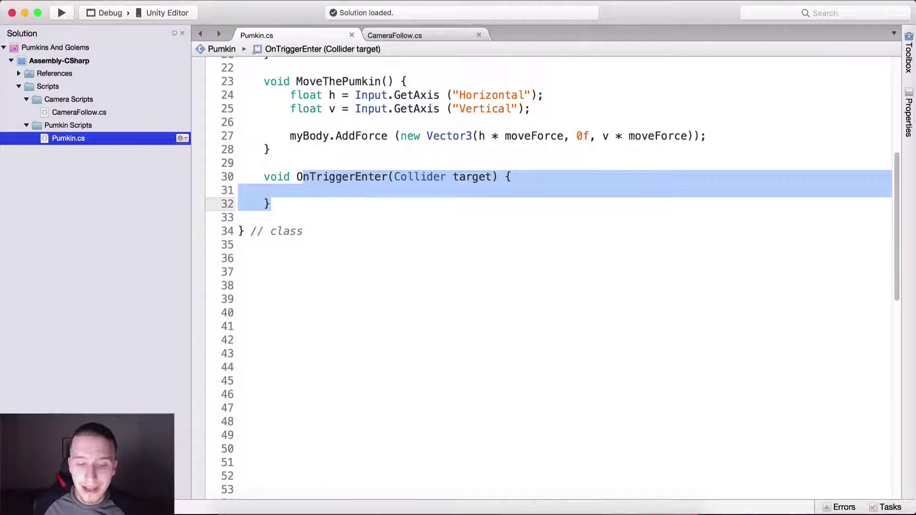
Step: Examine the Golem Box Collider's Is Trigger option in Unity alongside the OnTriggerEnter method in Pumkin.cs
left_click(379, 498)
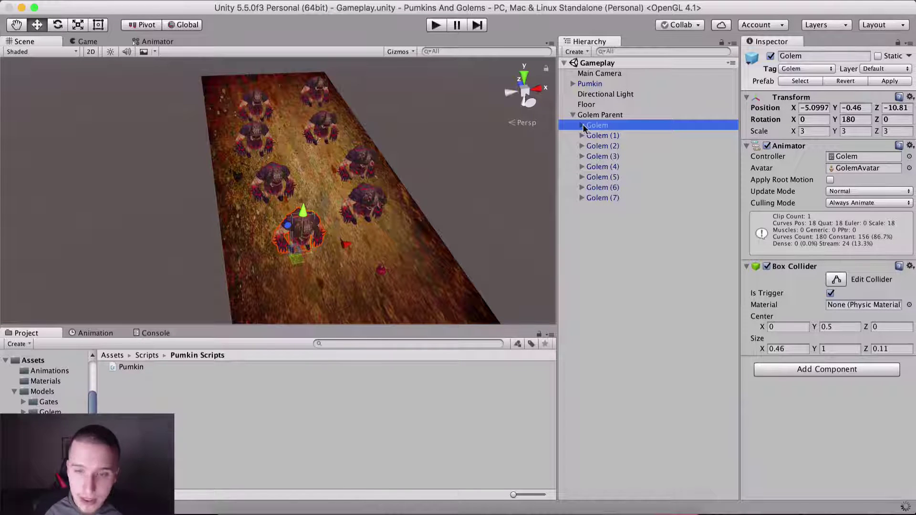
left_click(830, 294)
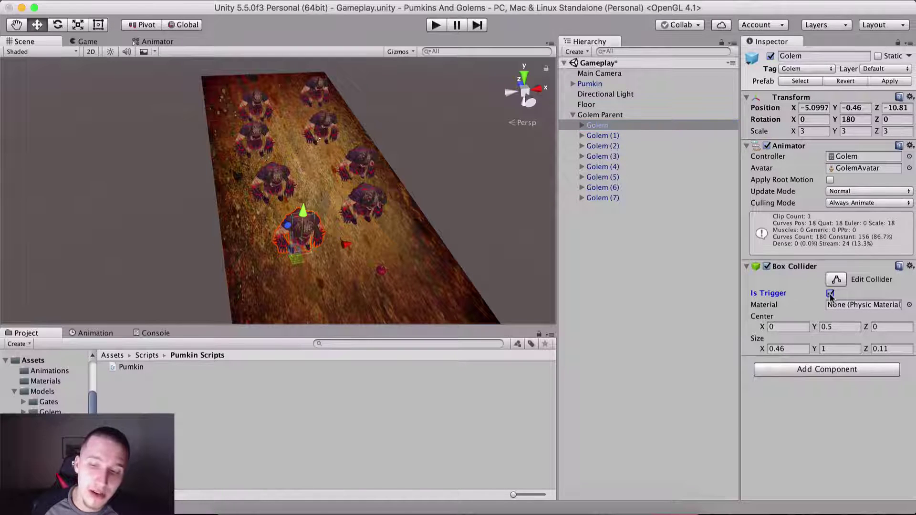
left_click(869, 81)
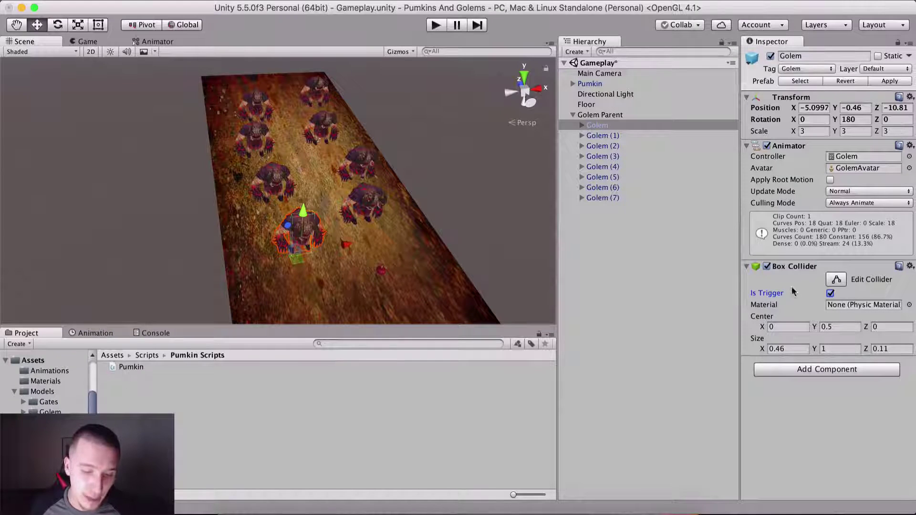
left_click(424, 510)
left_click_drag(264, 177, 368, 202)
left_click(368, 190)
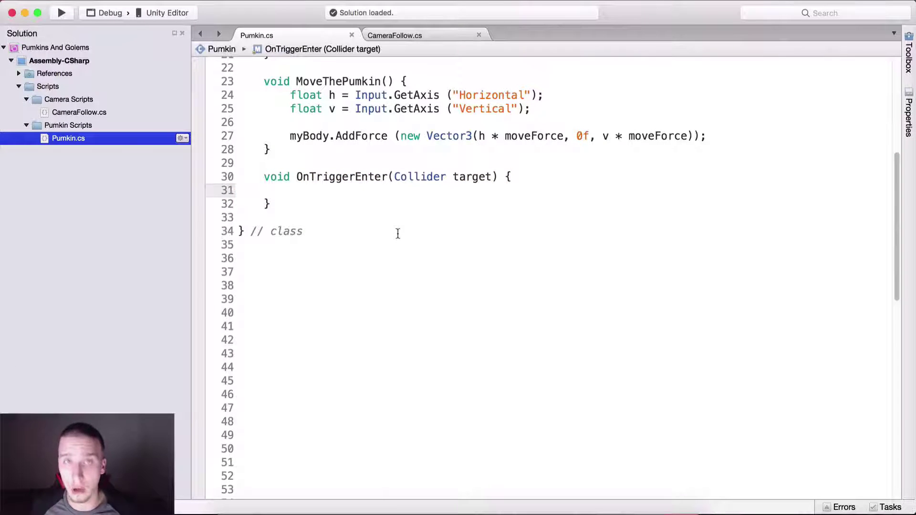
left_click(379, 509)
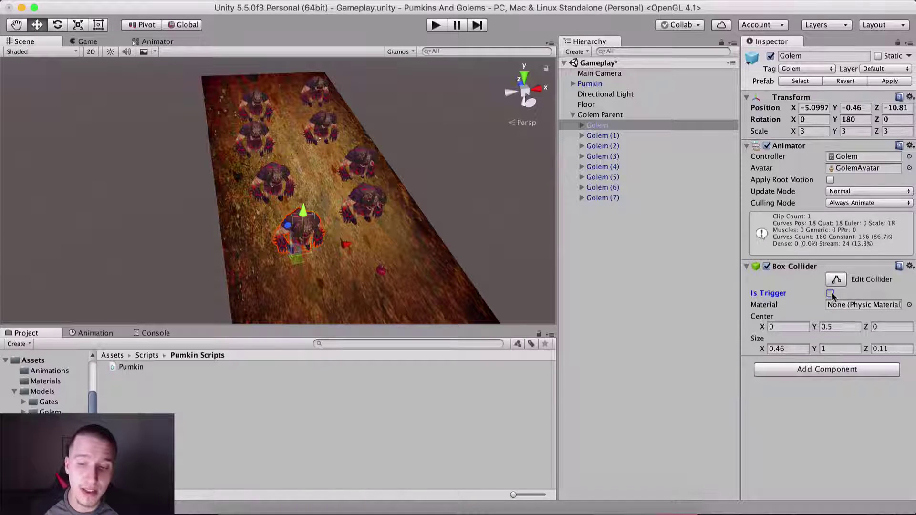
left_click(890, 81)
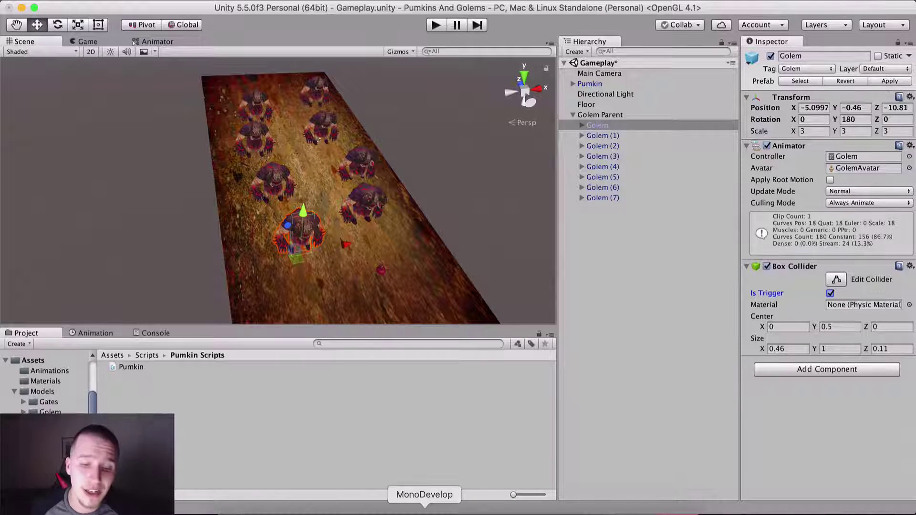
Step: Switch to MonoDevelop and add an empty void OnCollisionEnter method with a Collision parameter named target below OnTriggerEnter in Pumkin.cs
left_click(425, 508)
key("Up")
key("Down")
key("Down")
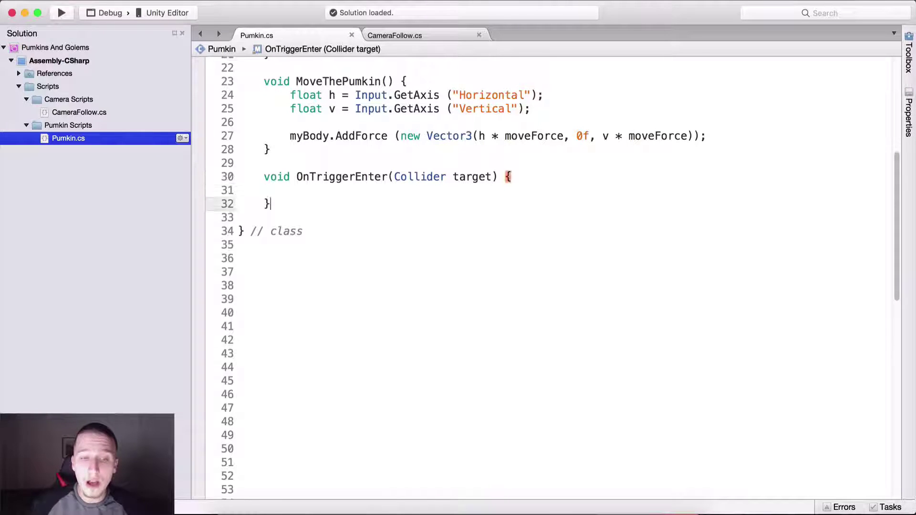
key("Return")
key("Return")
type("void O")
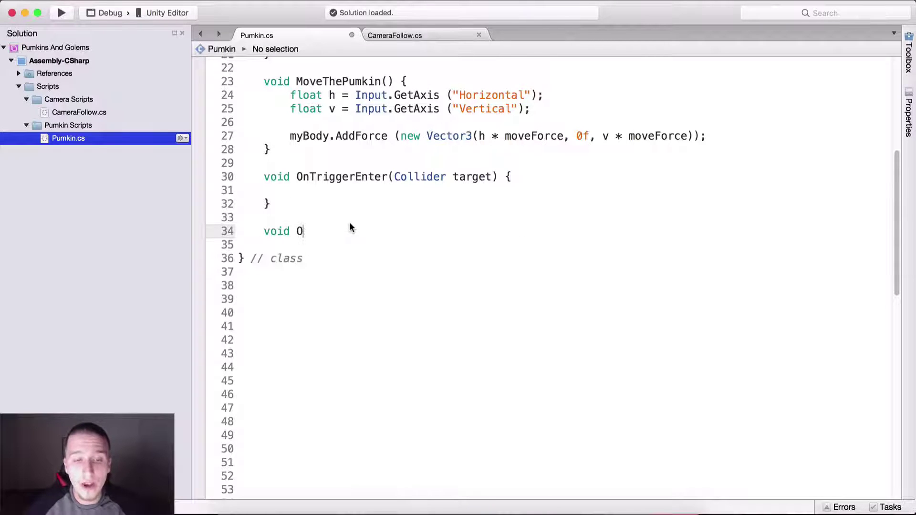
type("nCollisionEnt")
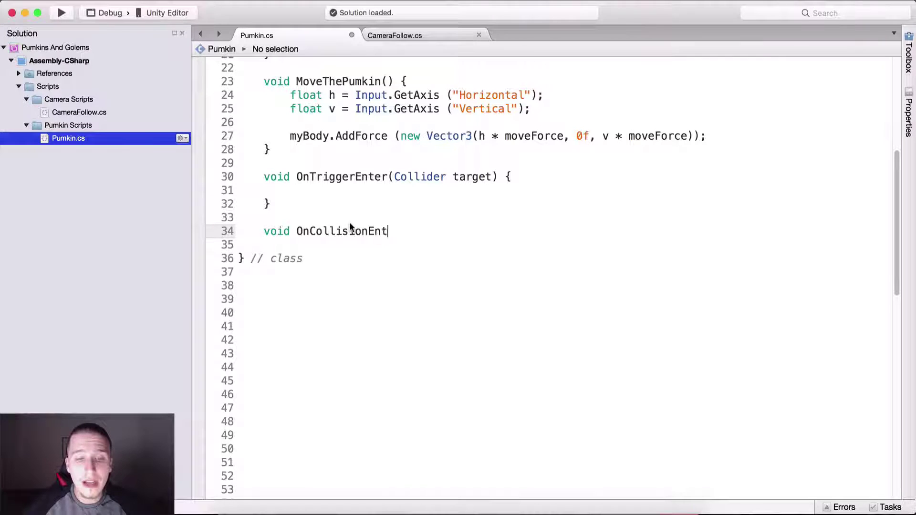
type("er(Collisi")
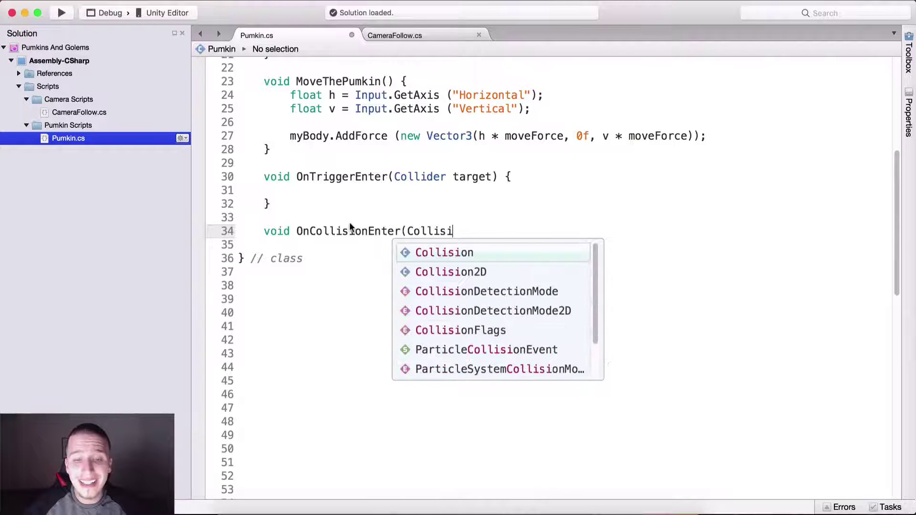
type("on) target){}")
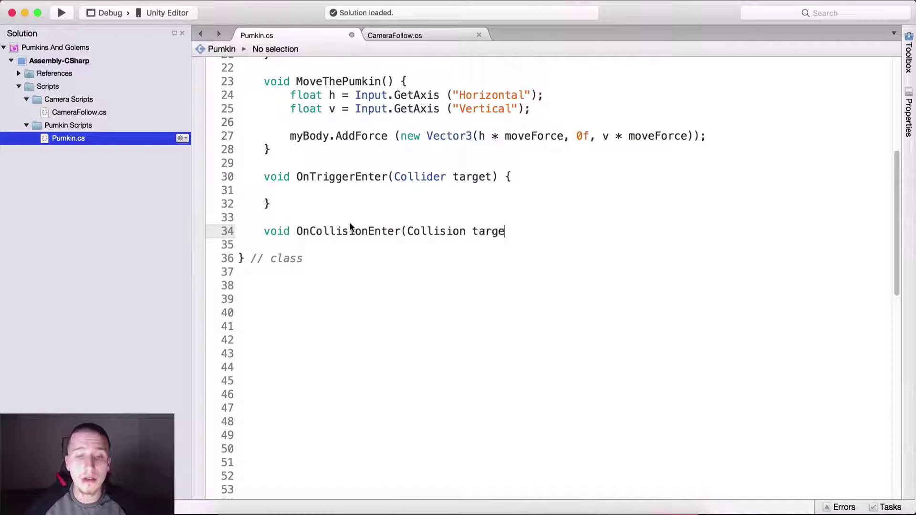
key("Left")
key("Return")
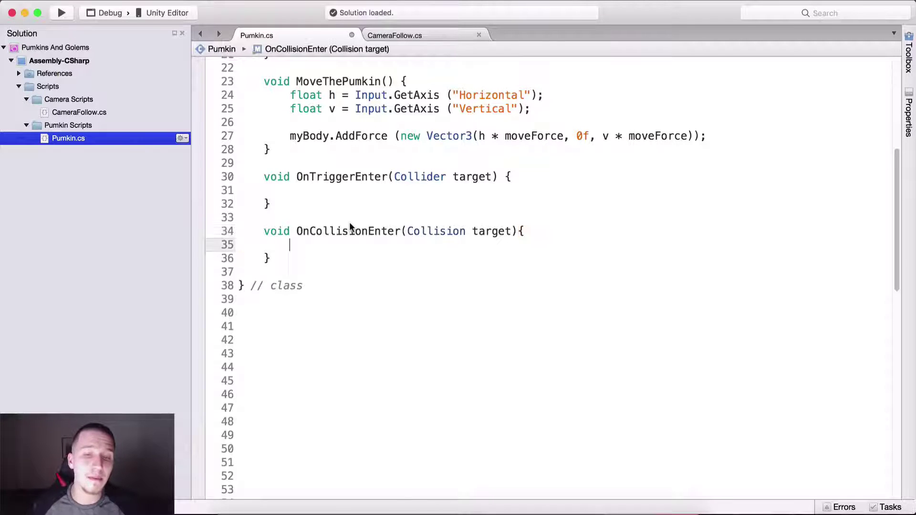
left_click(517, 231)
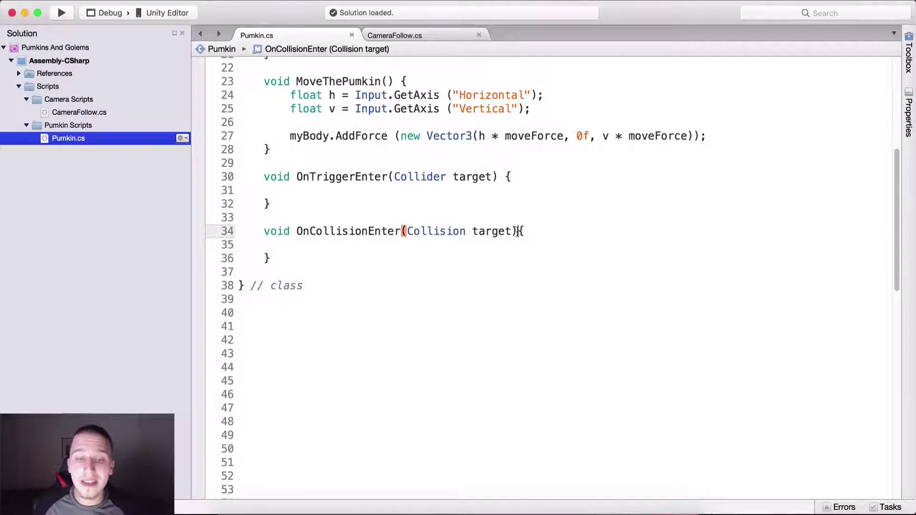
Step: Delete the whole OnCollisionEnter method from Pumkin.cs
left_click_drag(297, 231, 317, 291)
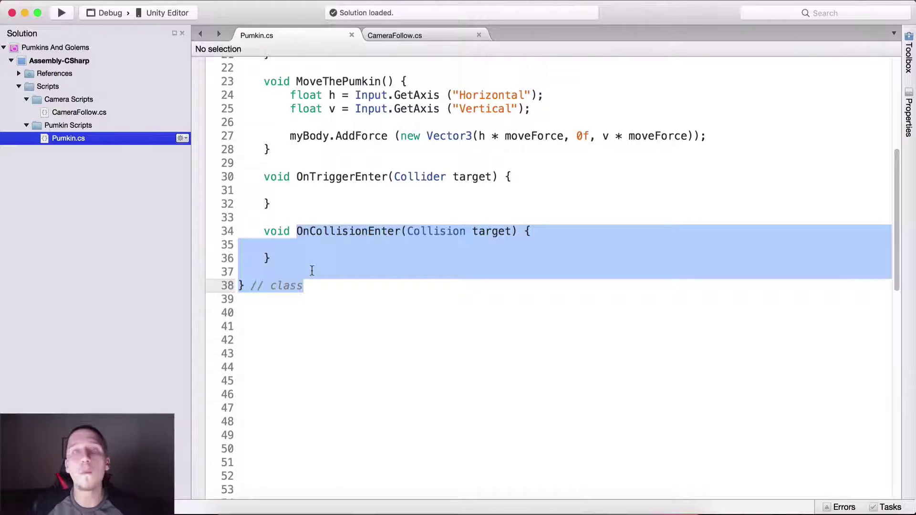
left_click_drag(271, 258, 233, 232)
key("BackSpace")
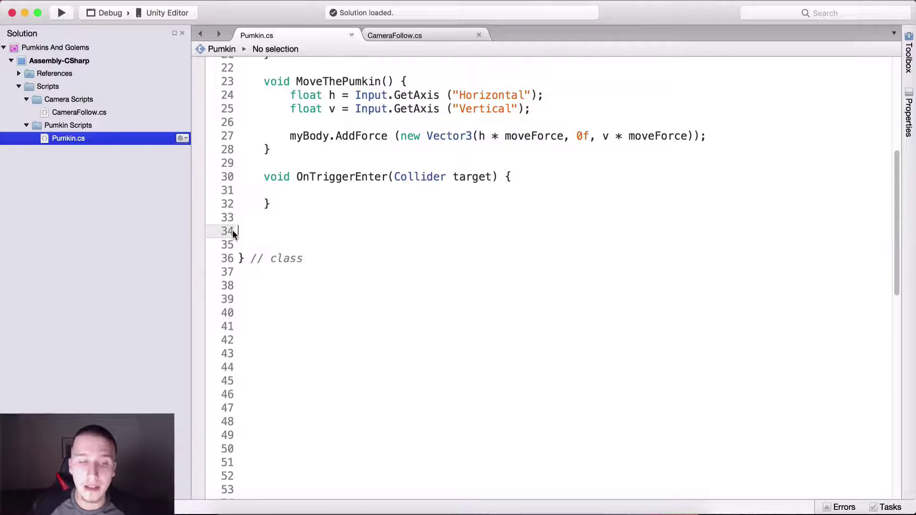
Step: Inside OnTriggerEnter, add an empty if block with the condition target.tag == "Golem" and save the script
left_click(329, 192)
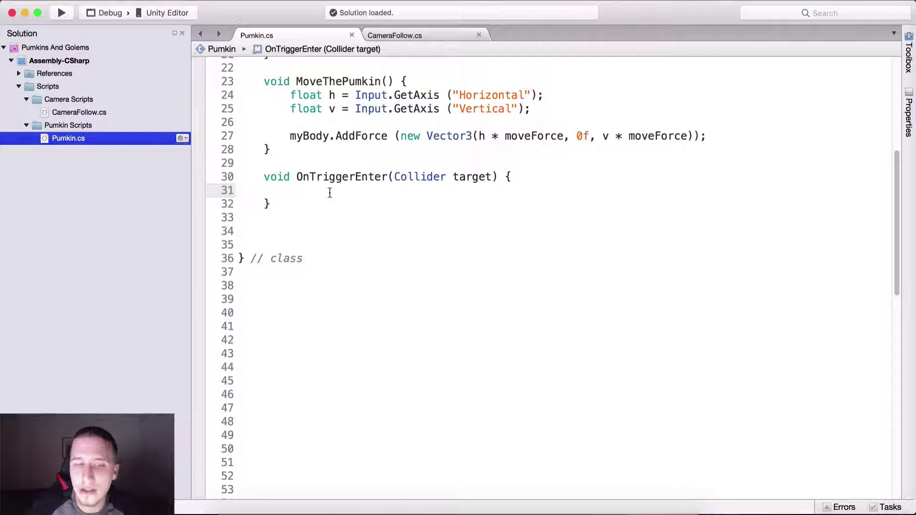
type("if(tar")
type("get")
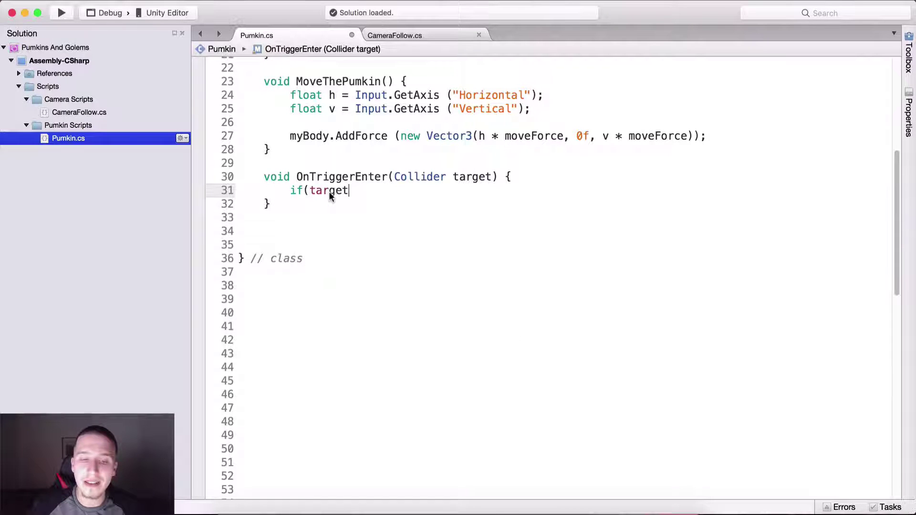
type(".tag == \"Golem\"")
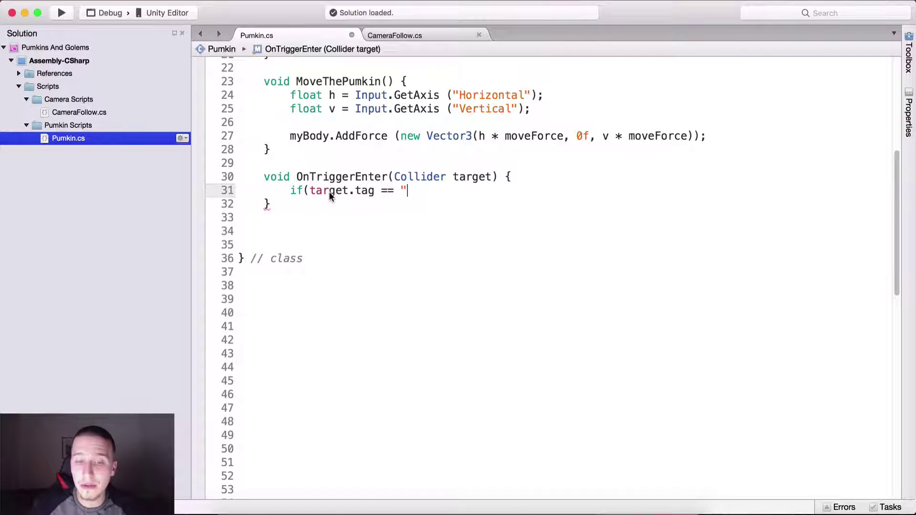
type(") {")
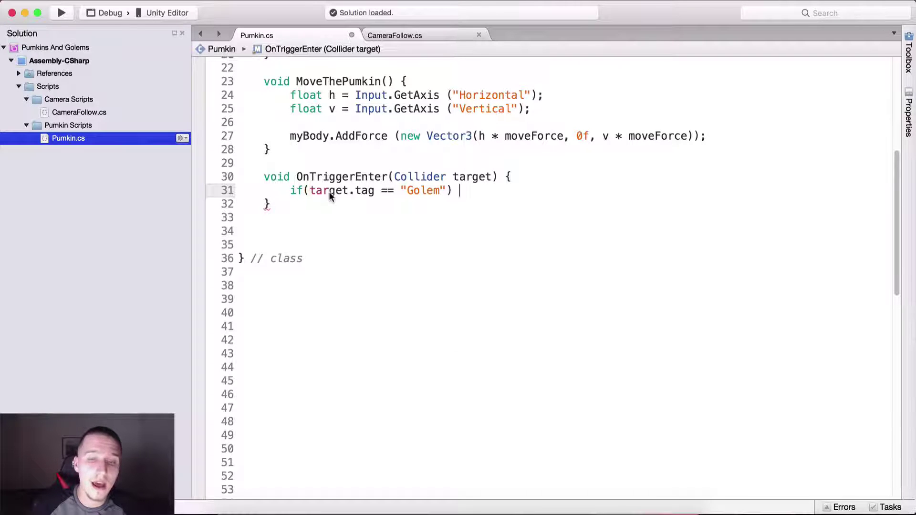
key("Return")
type("}")
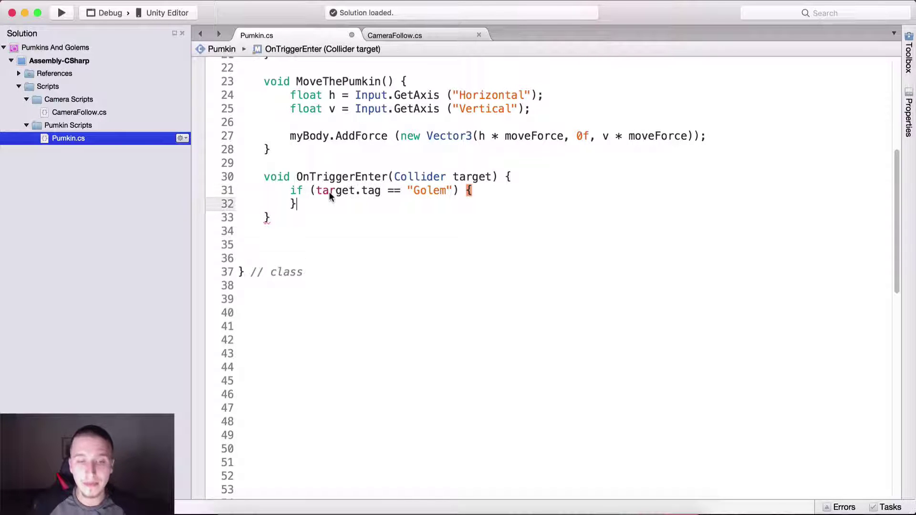
key("Left")
key("Return")
key("Tab")
key("BackSpace")
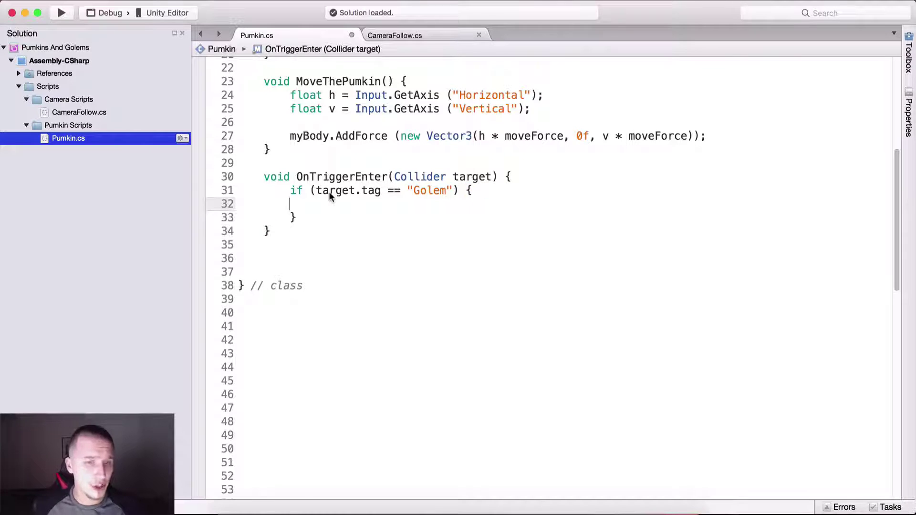
key("Up")
key("super+s")
Step: Switch to Unity to check the Golem object's assigned tag, and compare it with the tag condition in Pumkin.cs in MonoDevelop
left_click(378, 511)
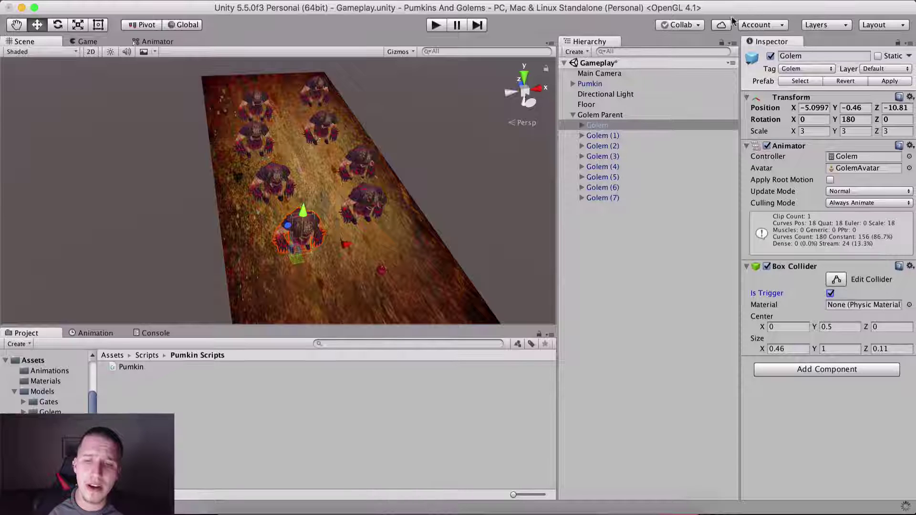
left_click(790, 69)
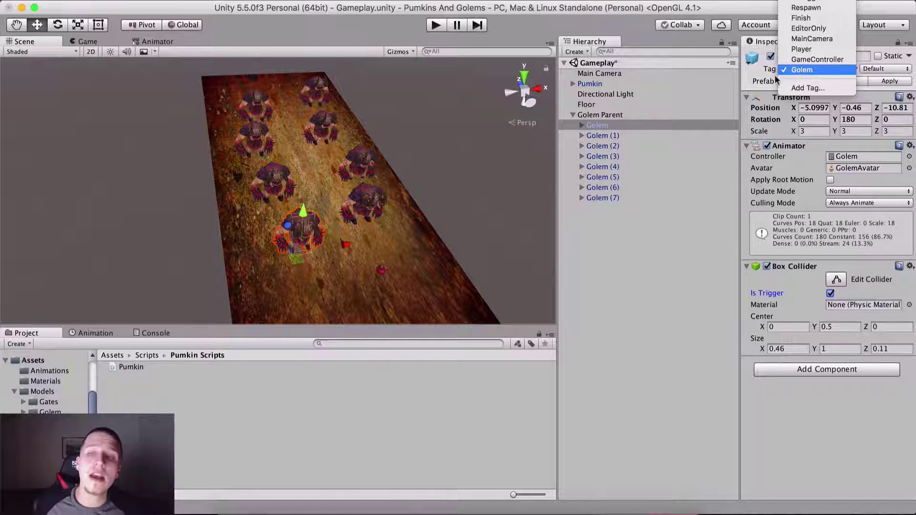
left_click(430, 507)
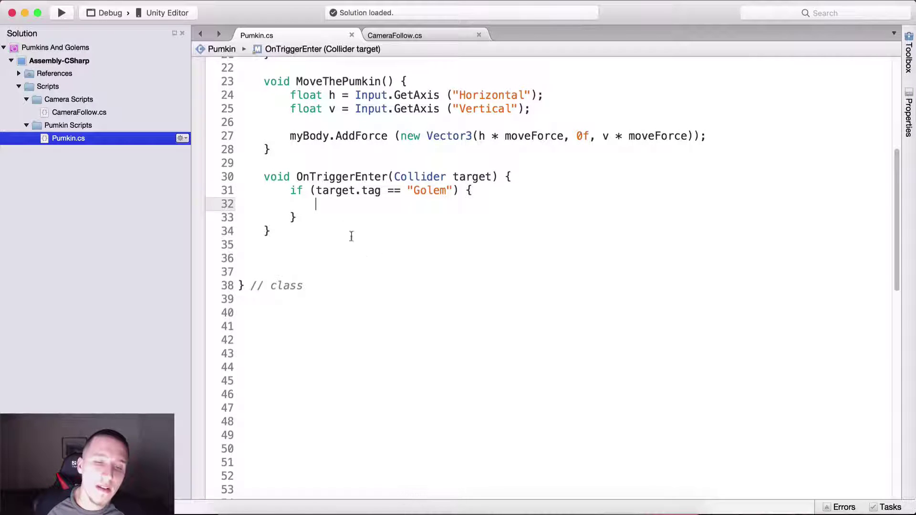
left_click(325, 191)
left_click_drag(325, 191, 459, 188)
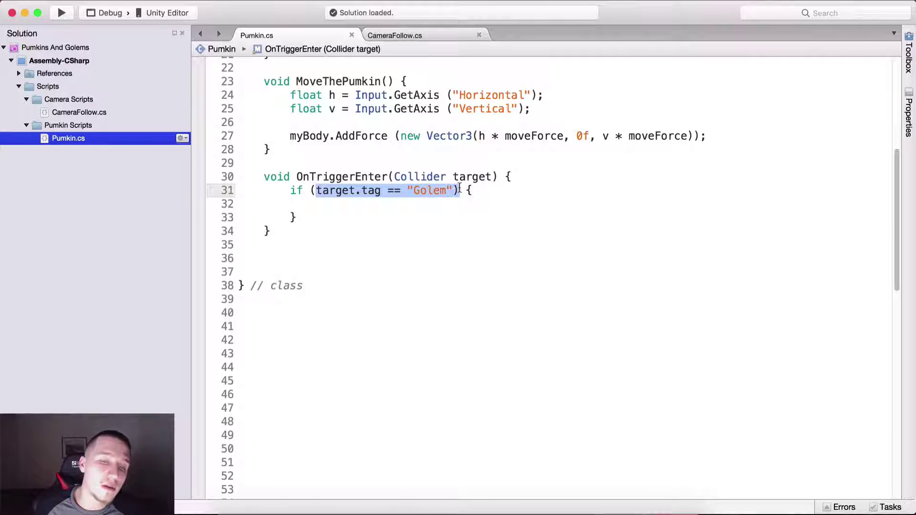
Step: Add the statement Time.timeScale = 0f; inside the Golem tag check and save the script
left_click(402, 203)
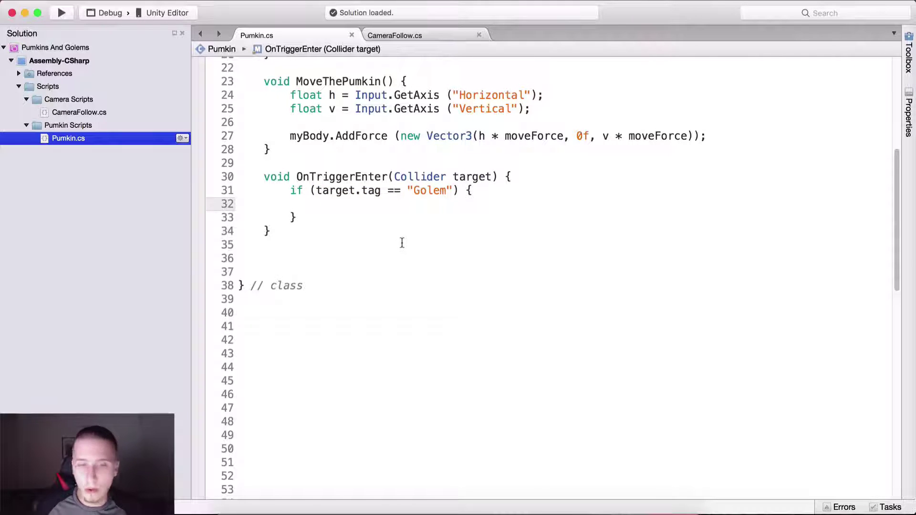
type("T")
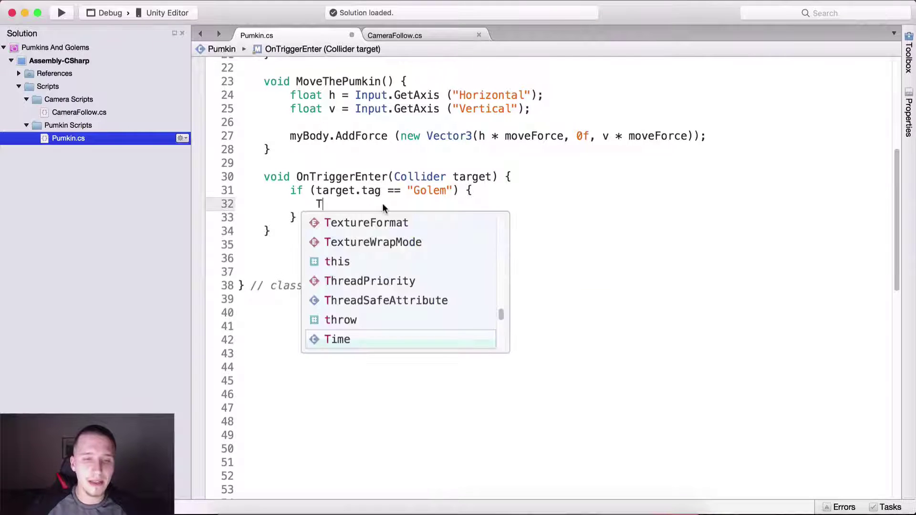
type("ime.timeScale = ")
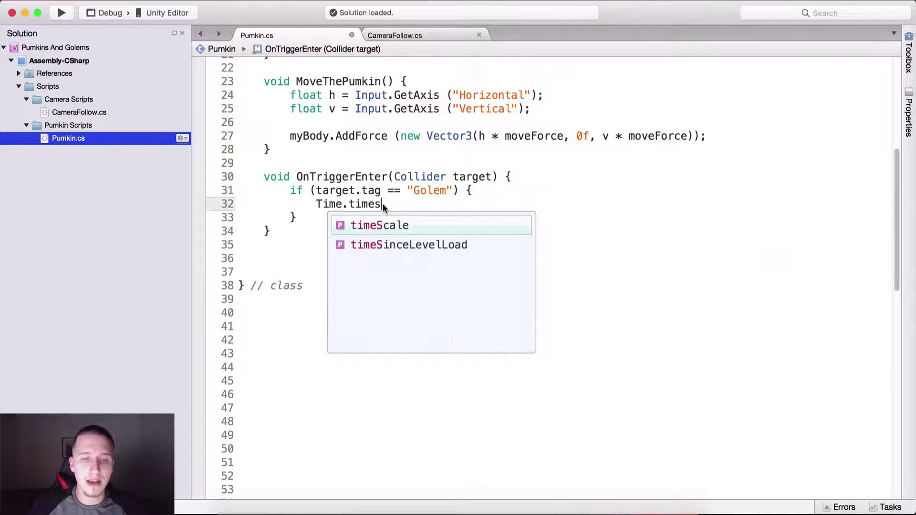
type("0f;")
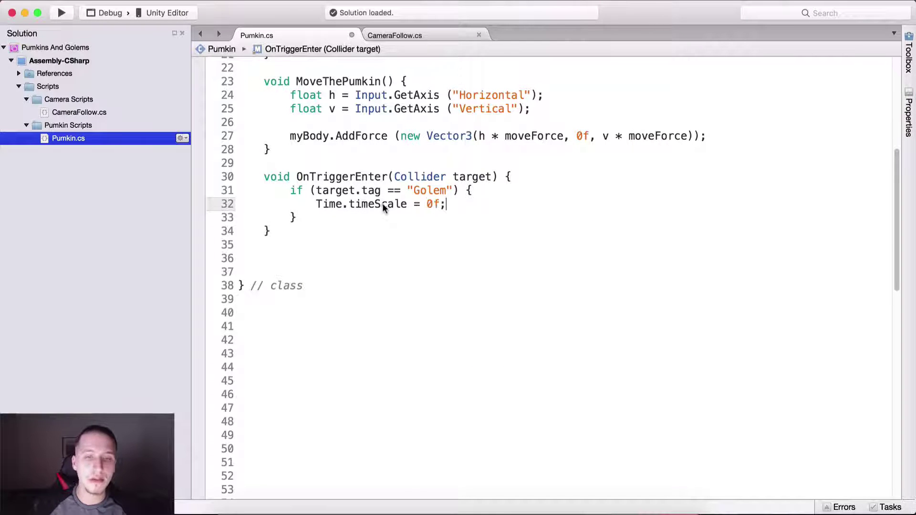
key("super+s")
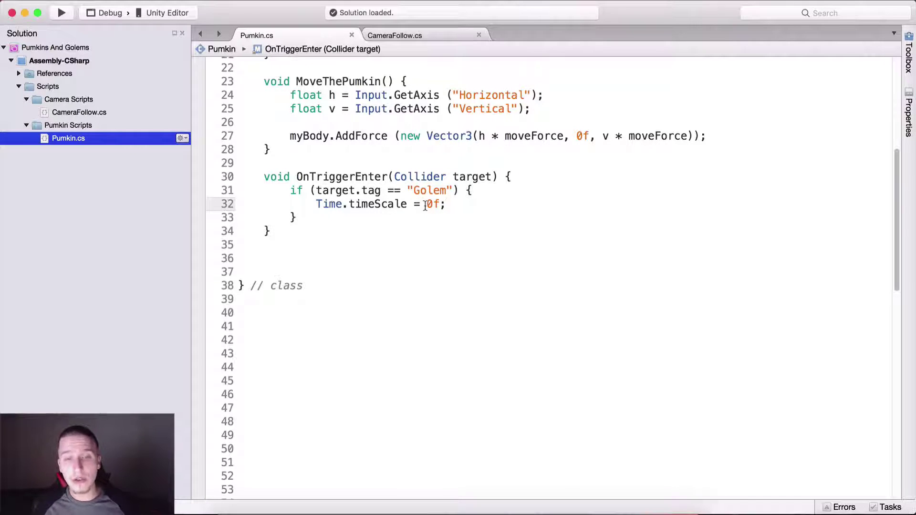
Step: Declare a private Vector3 field named initialPosition below isAlive in the Pumkin class and save the script
scroll(426, 199, "up", 7)
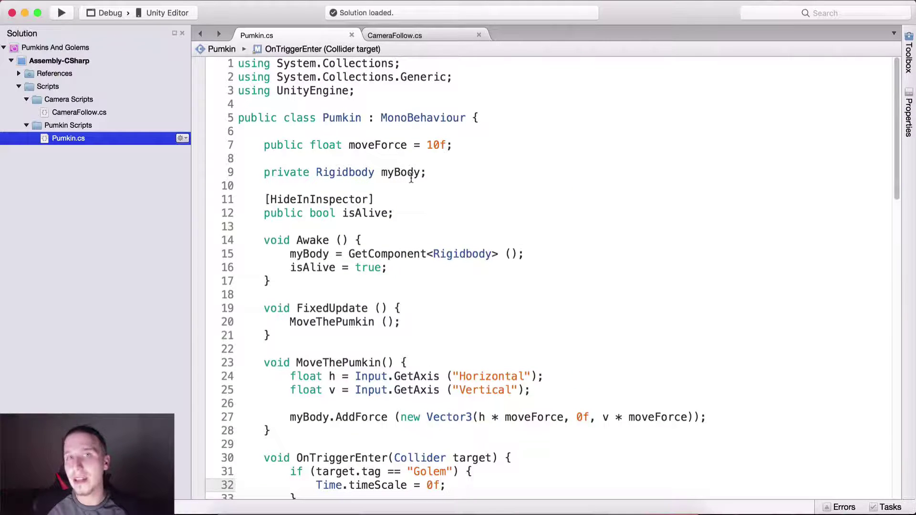
scroll(411, 178, "down", 2)
left_click(422, 178)
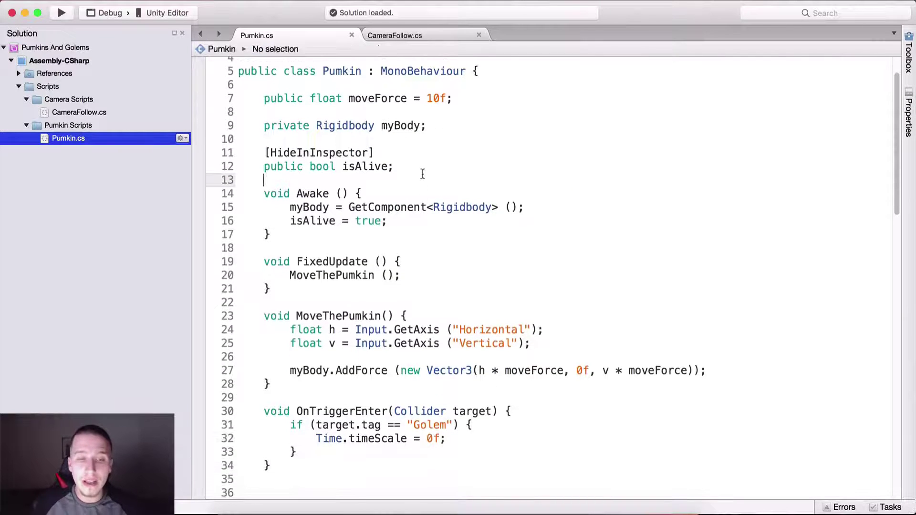
key("Return")
key("Return")
key("Up")
type("private ")
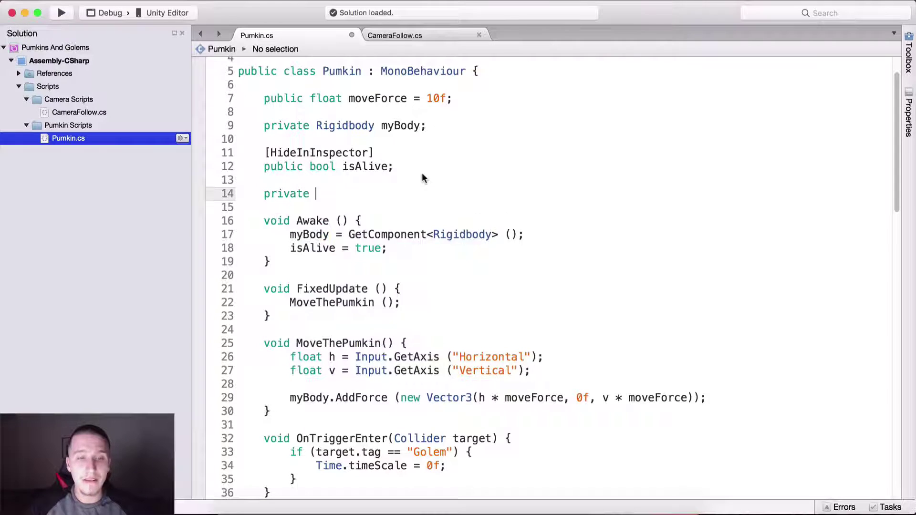
type("Vector3 ")
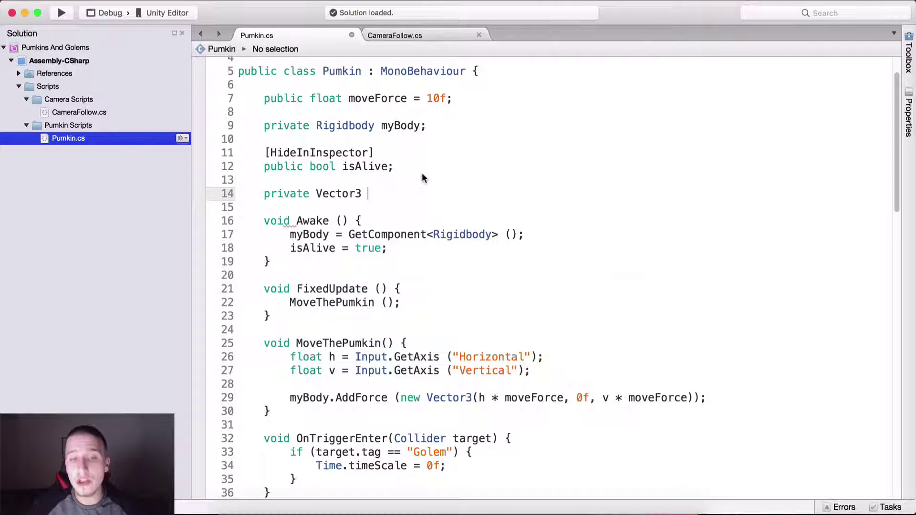
type("initial")
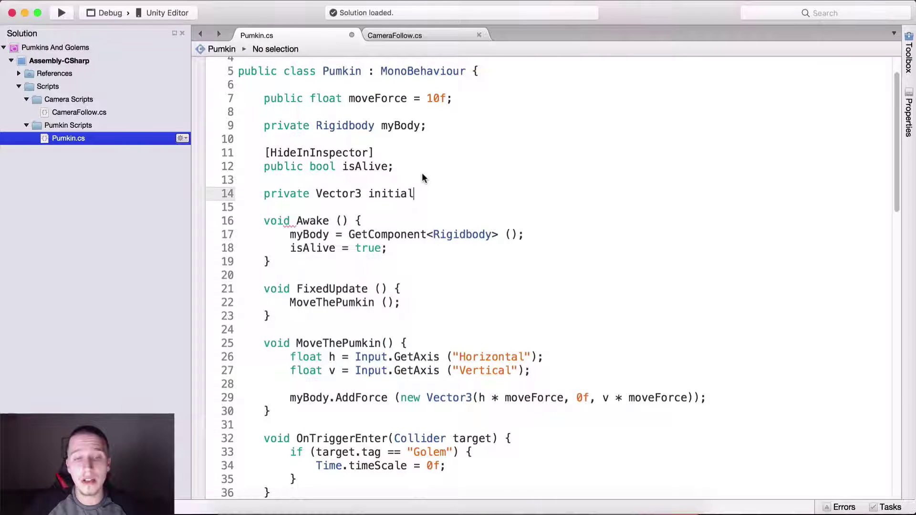
type("Position;")
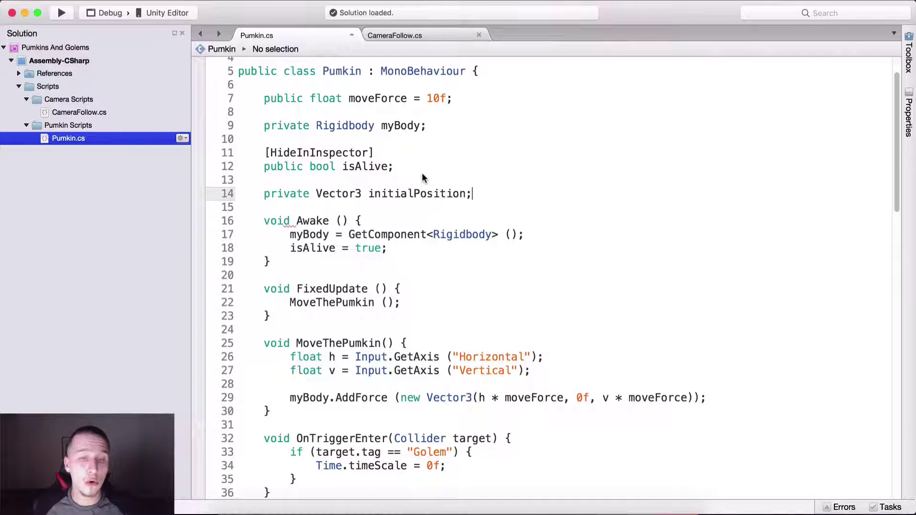
key("super+s")
Step: Assign transform.position to initialPosition at the end of the Awake method and save the script
left_click(400, 247)
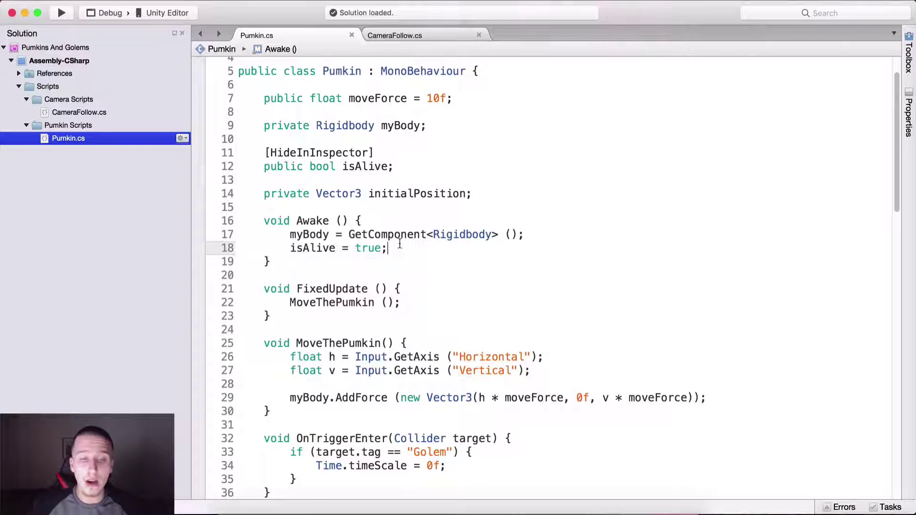
key("Return")
type("initialPosition =")
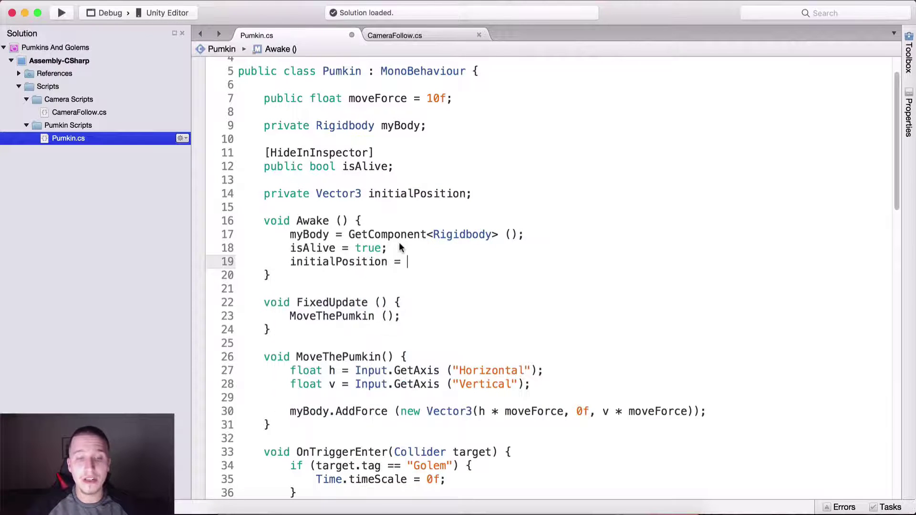
type(" transform.position;")
key("super+s")
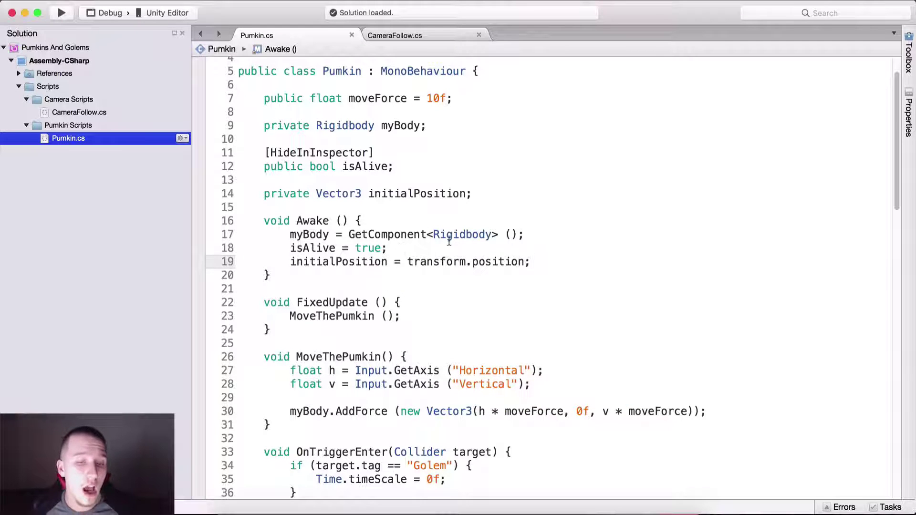
Step: Cut the initialPosition assignment out of Awake and remove the empty line
left_click_drag(539, 261, 280, 267)
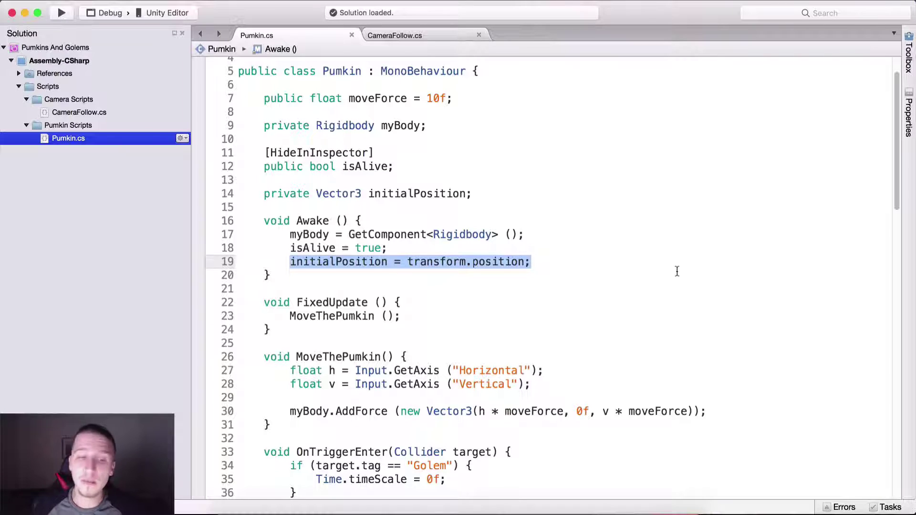
key("super+x")
key("BackSpace")
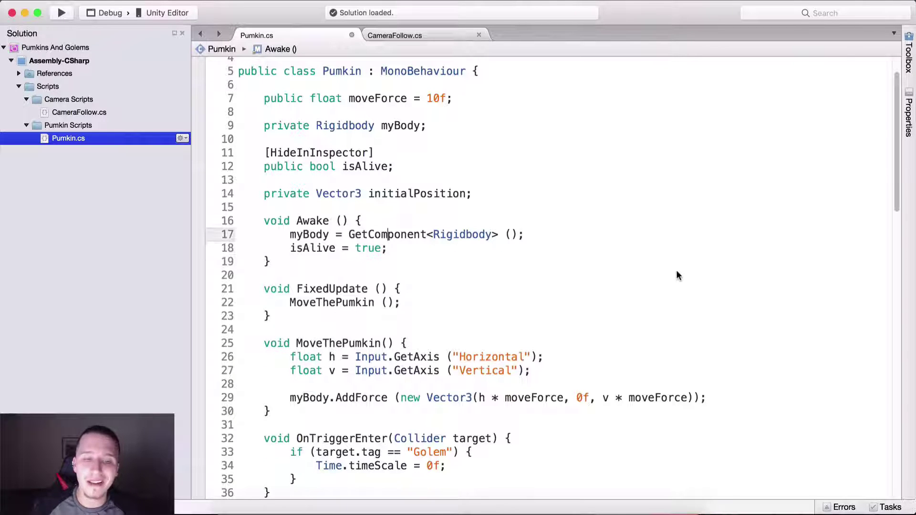
Step: Delete the private Vector3 initialPosition field from the Pumkin class together with its empty line and save the script
key("Up")
key("Up")
key("Up")
key("Up")
key("End")
key("shift+Home")
key("BackSpace")
key("BackSpace")
key("BackSpace")
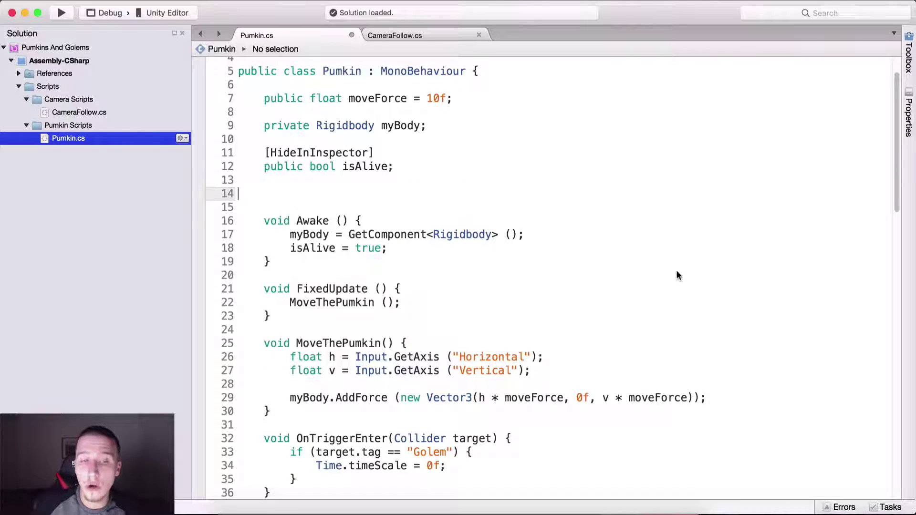
scroll(558, 245, "down", 8)
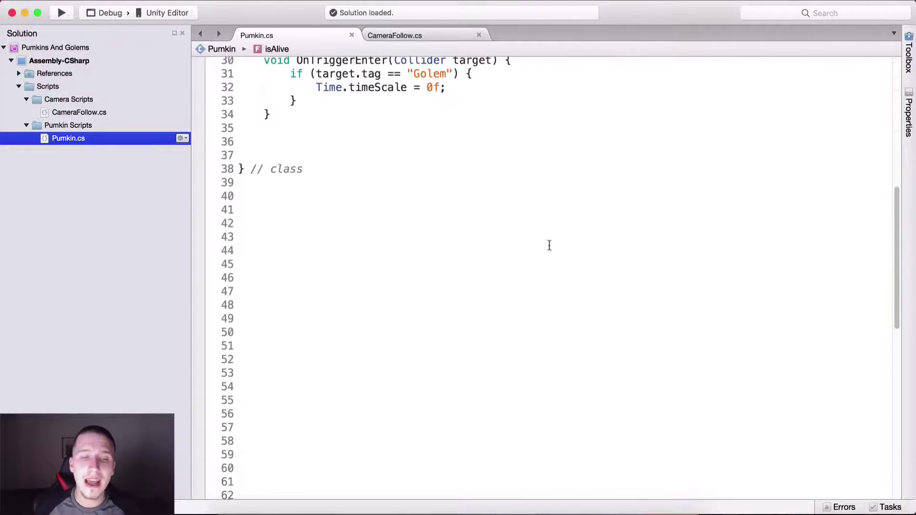
scroll(548, 245, "up", 3)
left_click_drag(310, 185, 296, 213)
left_click_drag(346, 245, 348, 250)
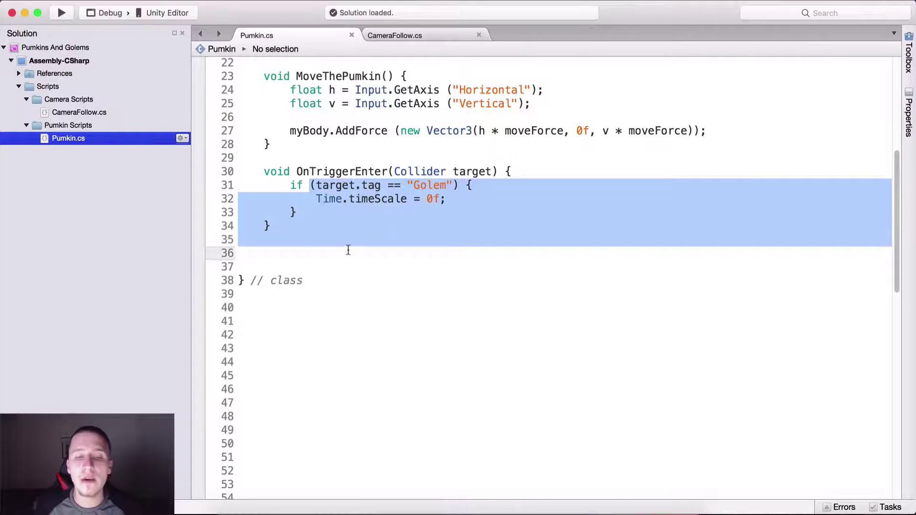
left_click(466, 199)
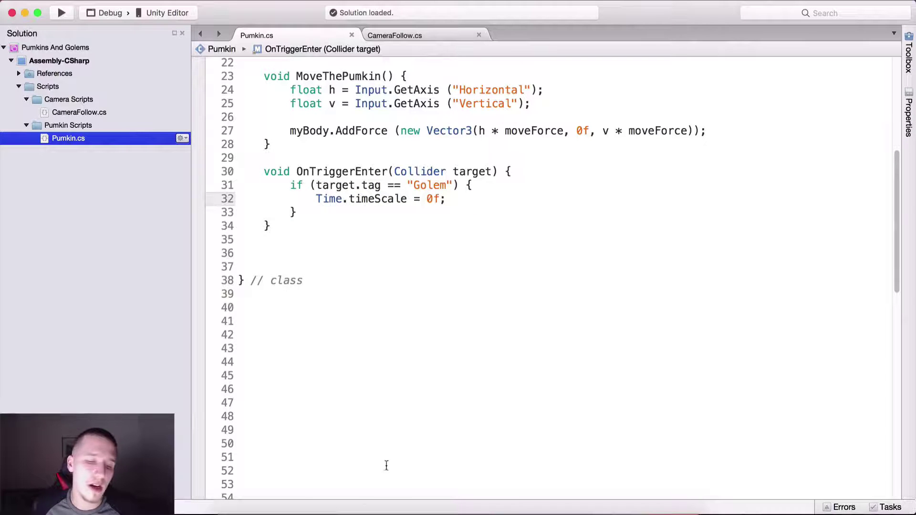
Step: Switch to Unity, run the game to test the pumpkin among the golems, and return to the script in MonoDevelop
left_click(384, 507)
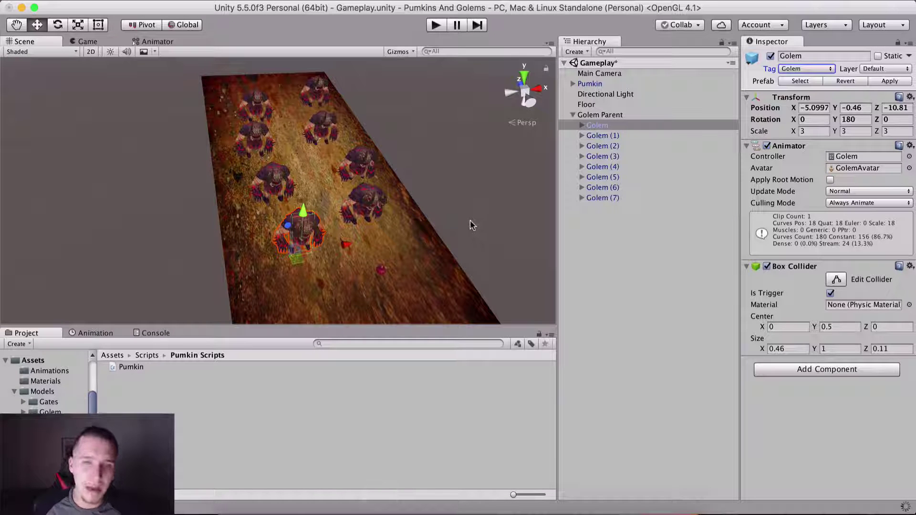
left_click(430, 23)
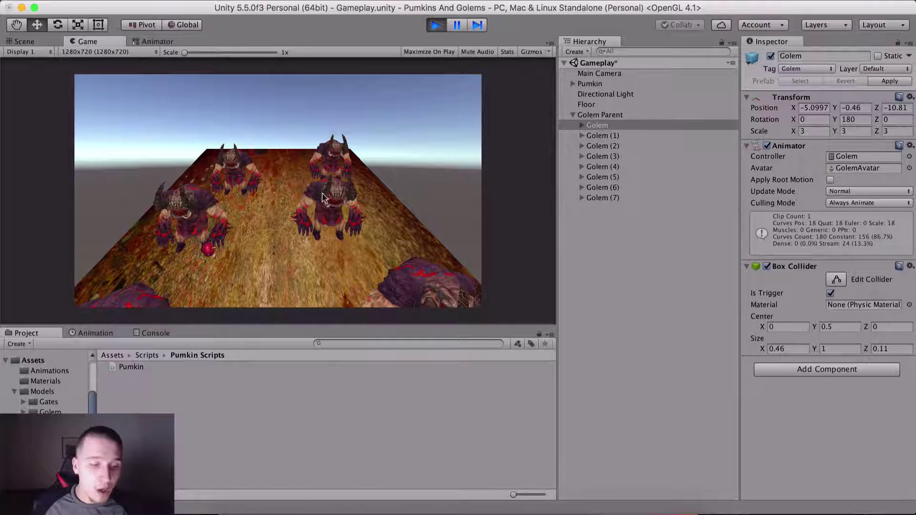
left_click(435, 24)
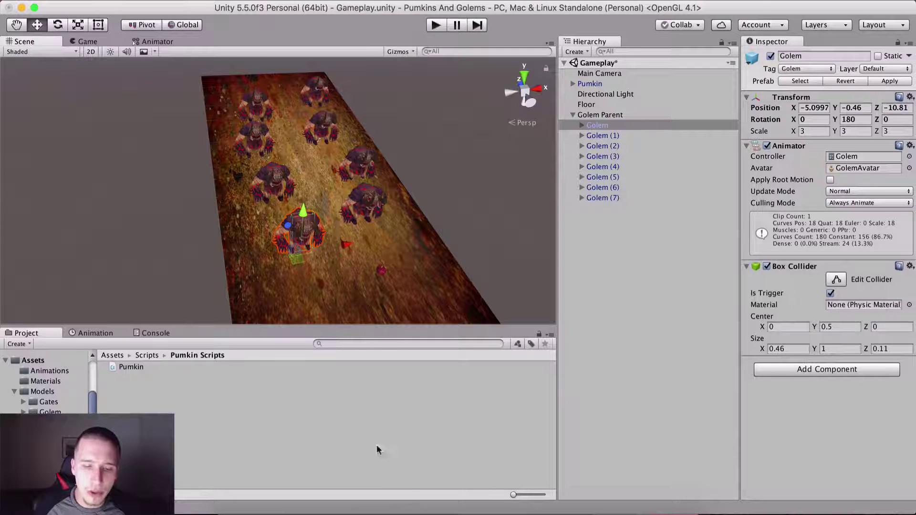
left_click(424, 508)
scroll(439, 210, "up", 5)
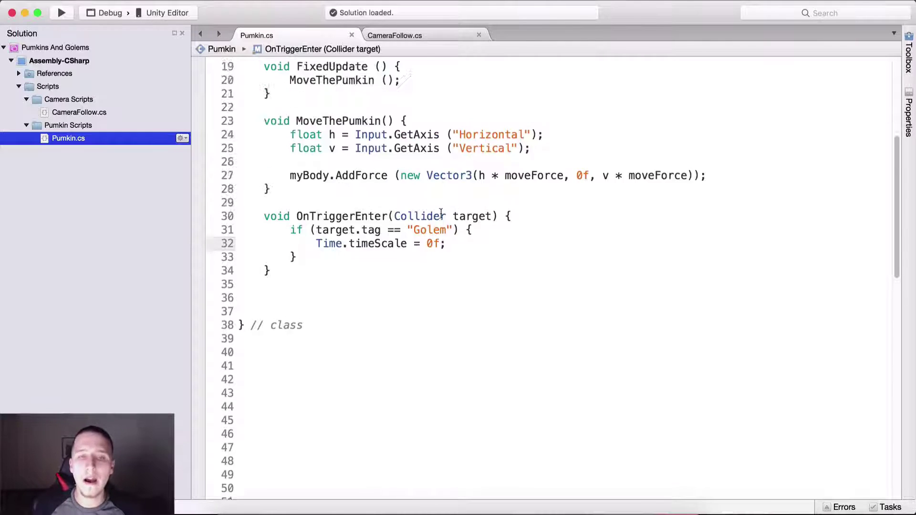
scroll(433, 268, "down", 1)
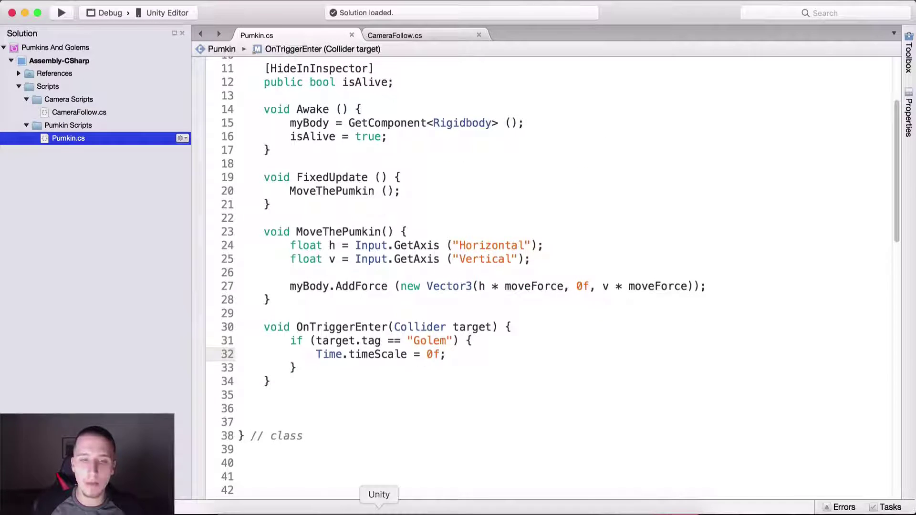
Step: Switch to Unity, run the game with the pumpkin rolling off the edge of the floor, and end play mode
left_click(380, 507)
left_click(435, 25)
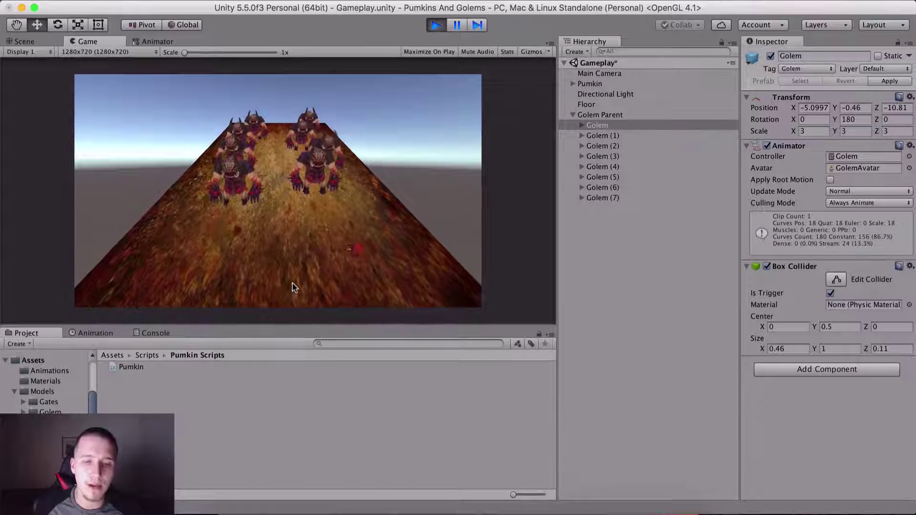
key("Right")
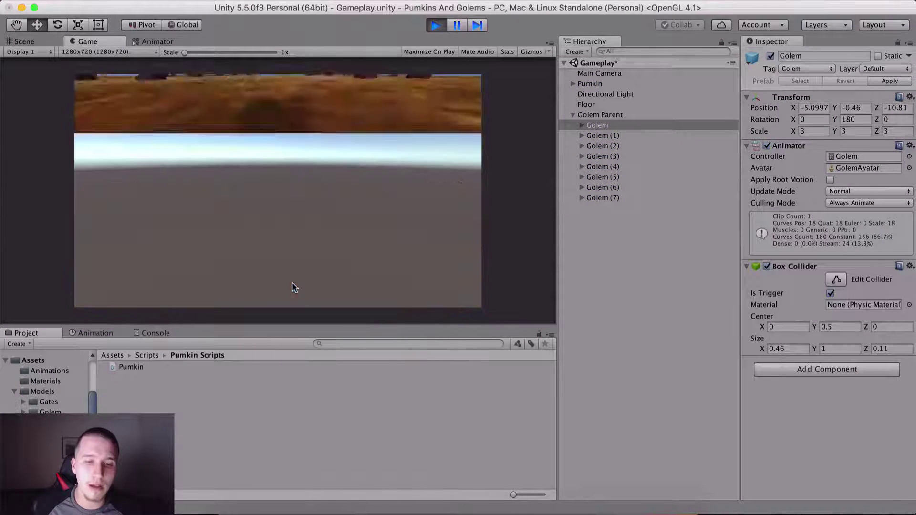
left_click(435, 25)
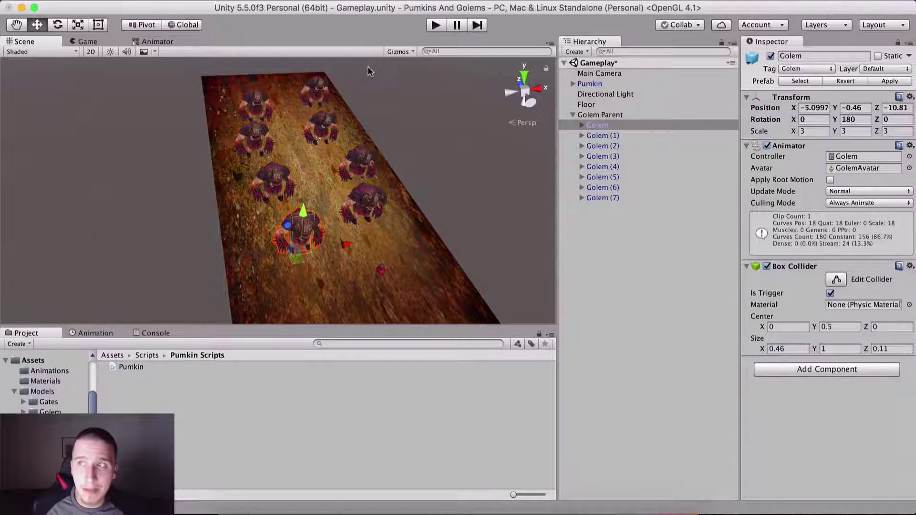
Step: Switch to MonoDevelop and add an empty void Update() method between Awake and FixedUpdate in Pumkin.cs
left_click(422, 508)
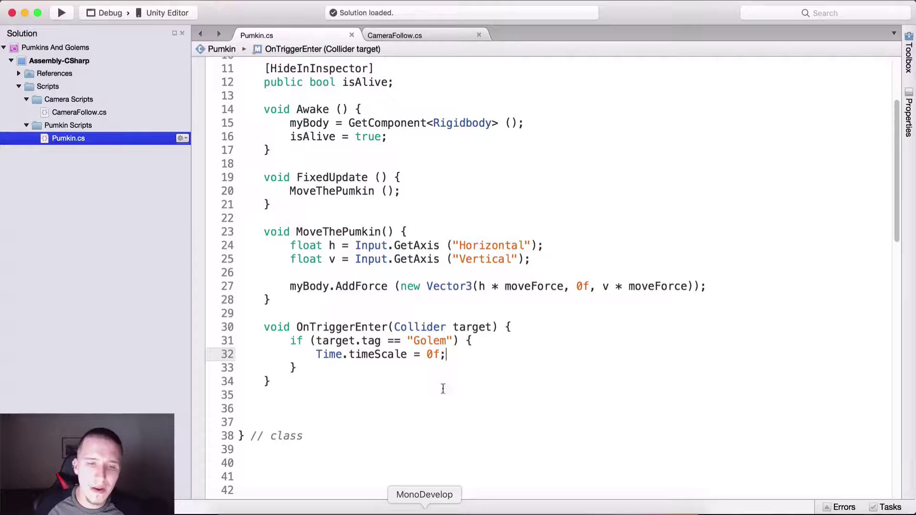
left_click(337, 153)
key("Return")
key("Return")
type("v")
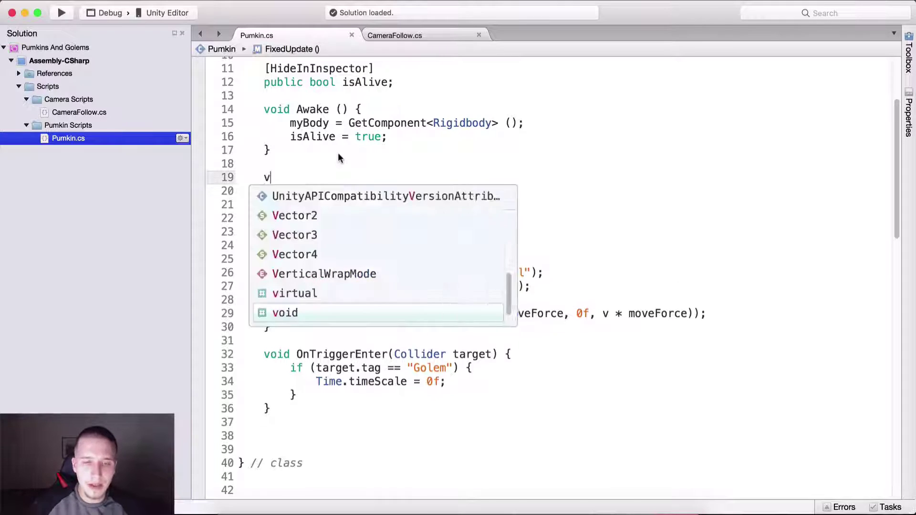
type("oid Update() {")
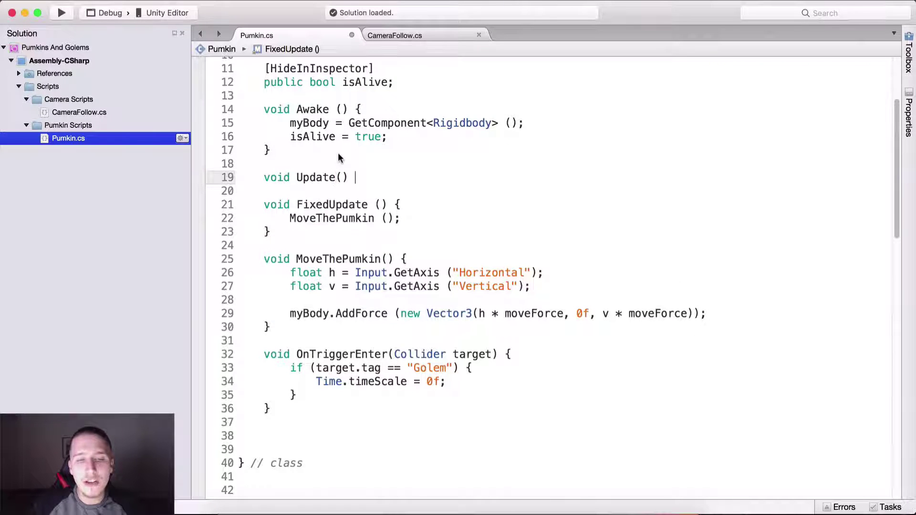
key("Return")
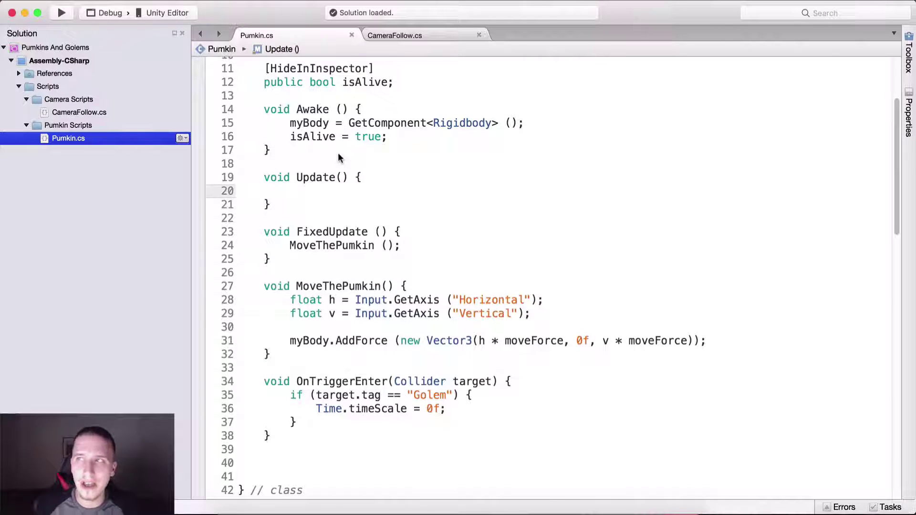
Step: Add an empty if block to Update with the condition transform.position.y < -12
type("if (transform.position")
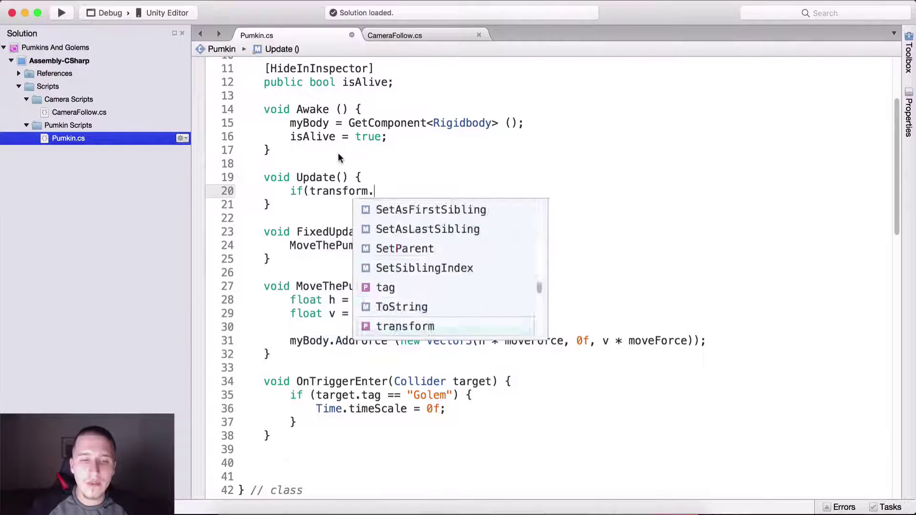
type(".y ")
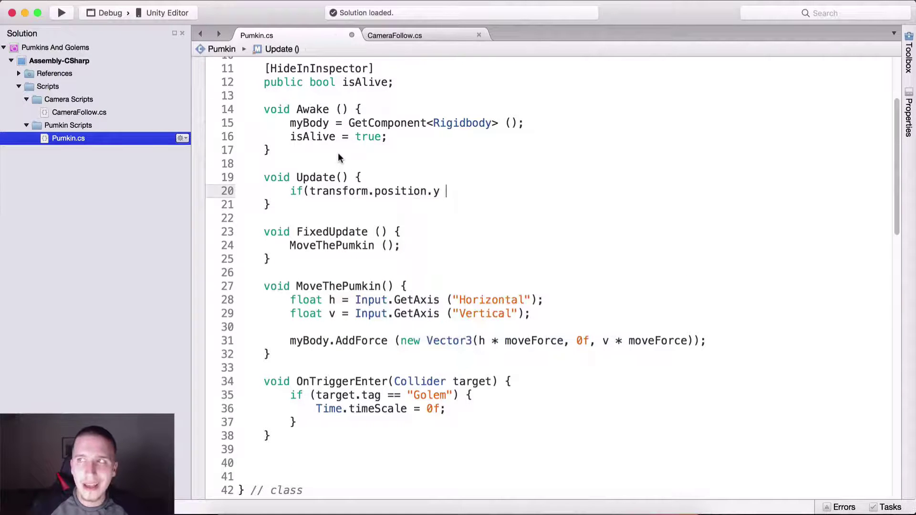
type("< -12) {")
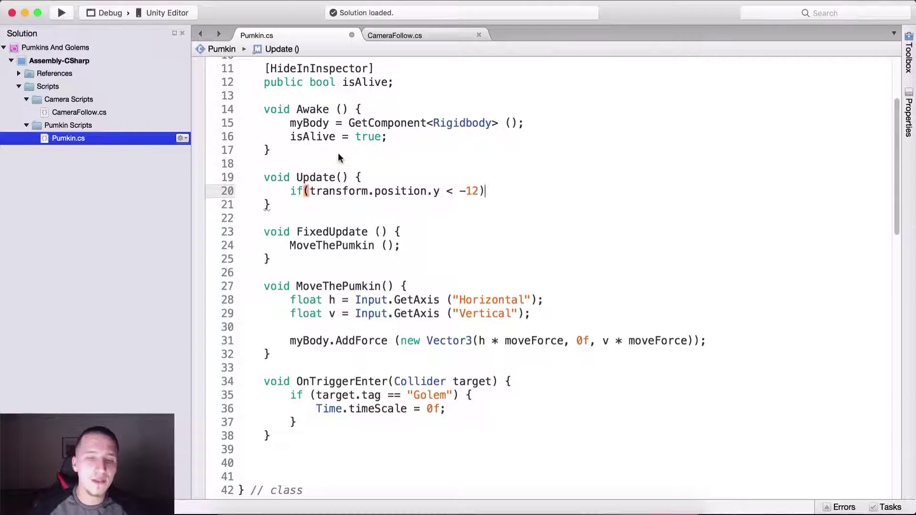
key("Return")
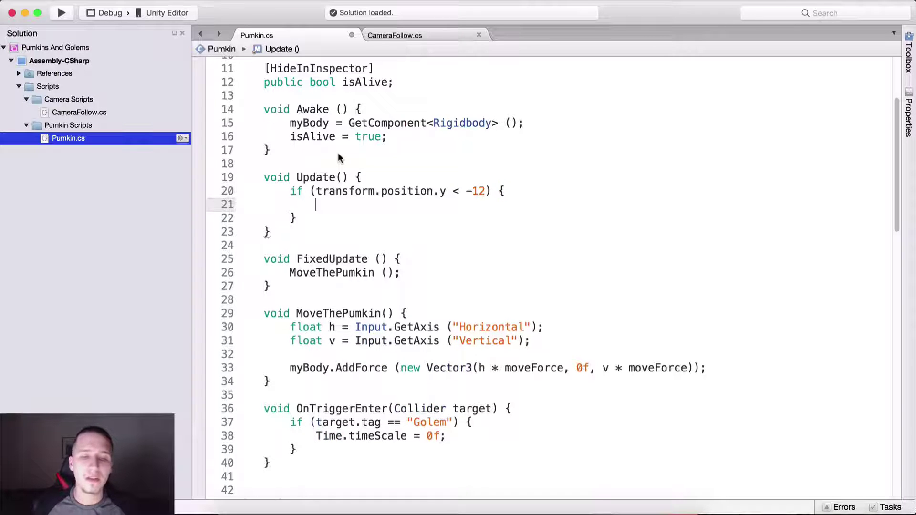
Step: Switch to Unity and lower the Pumkin object below the floor to a Y position of about -13.95
left_click(380, 508)
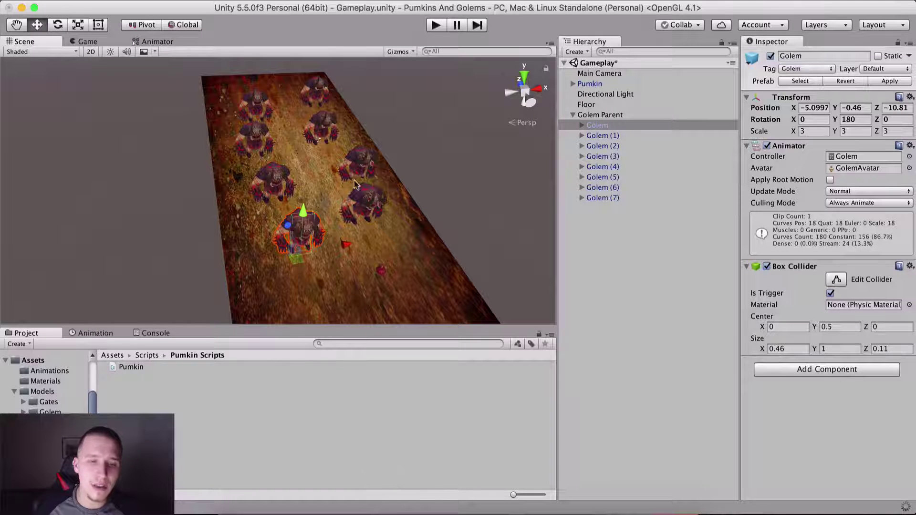
middle_click_drag(411, 296, 365, 224)
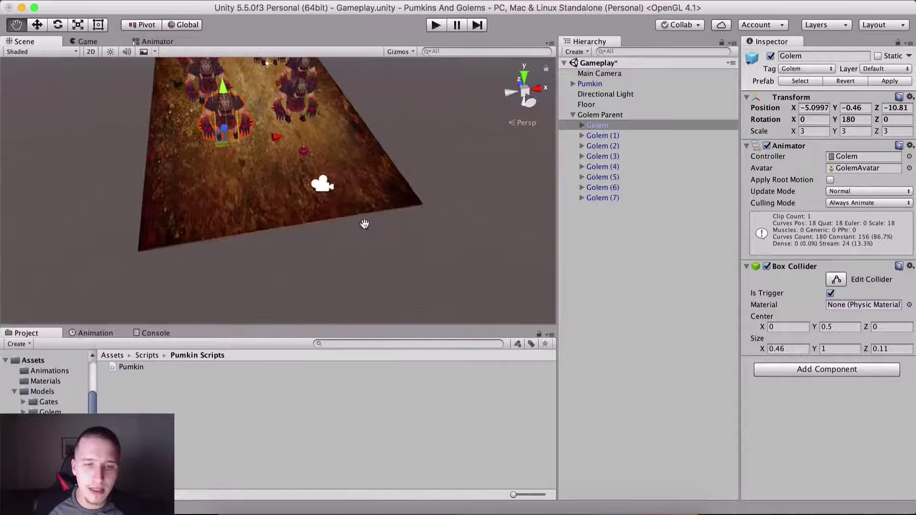
left_click(591, 83)
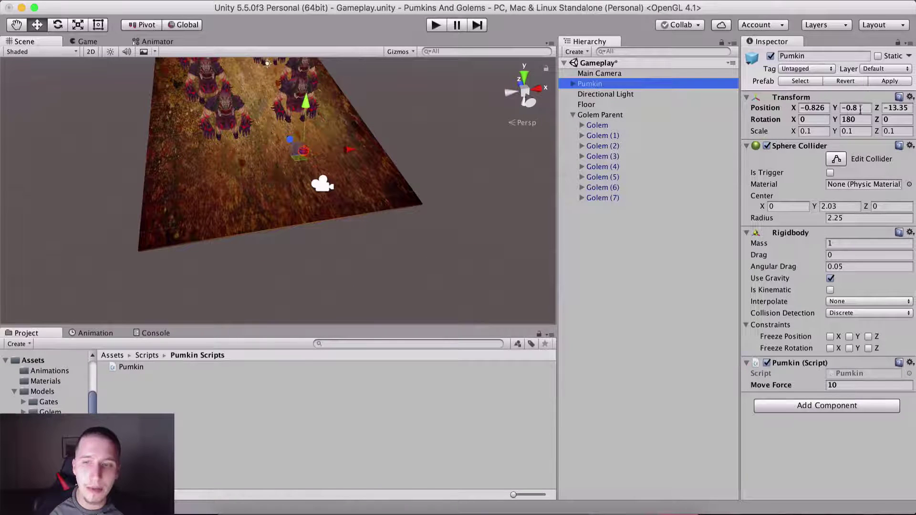
left_click(860, 109)
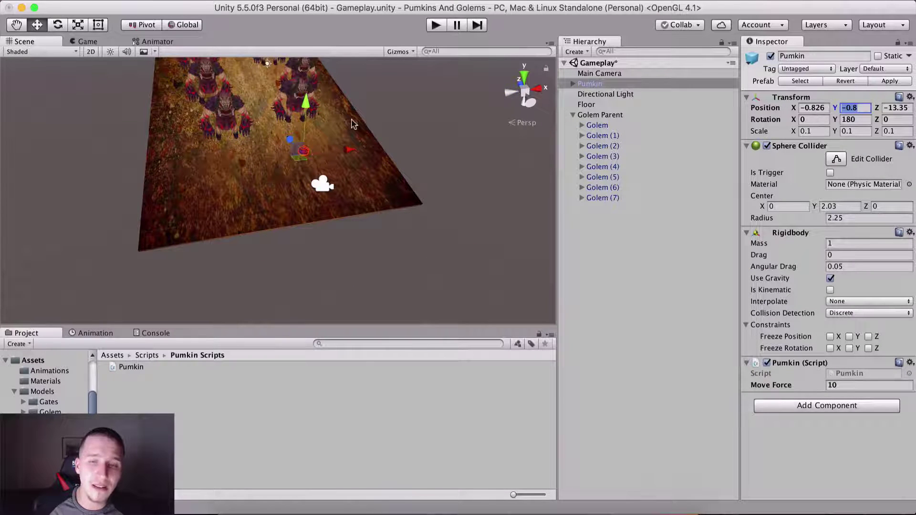
left_click_drag(319, 108, 260, 297)
middle_click_drag(259, 297, 339, 253)
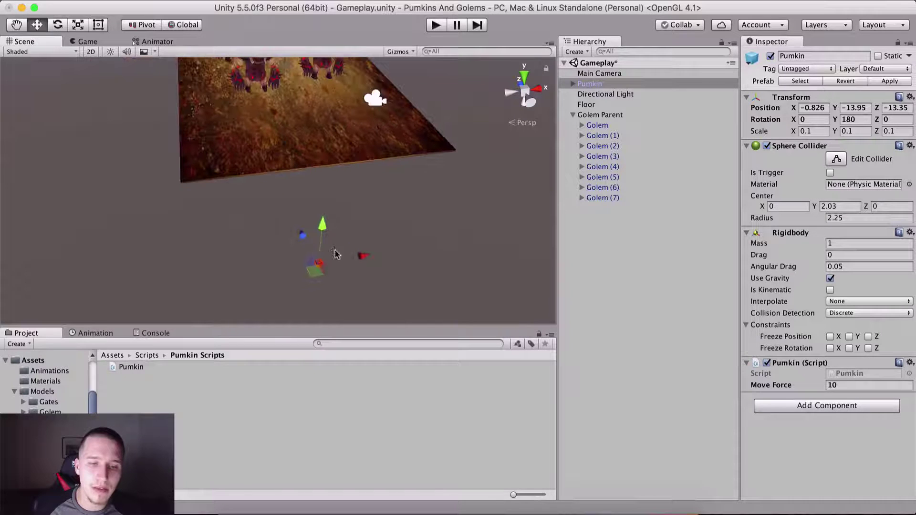
Step: Set the Pumkin's Y position to -0.8 and save the Gameplay scene
left_click(855, 108)
type("-0.8")
middle_click_drag(342, 159, 332, 229)
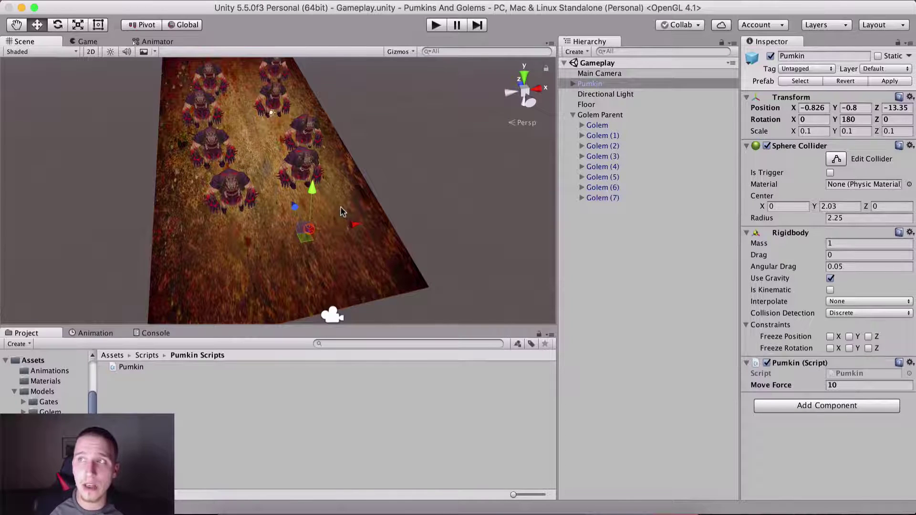
Step: In MonoDevelop, move the transform.position.y < -12 check from Update into a new CheckBounds method below MoveThePumkin, with Time.timeScale = 0f; inside, and save
left_click(417, 500)
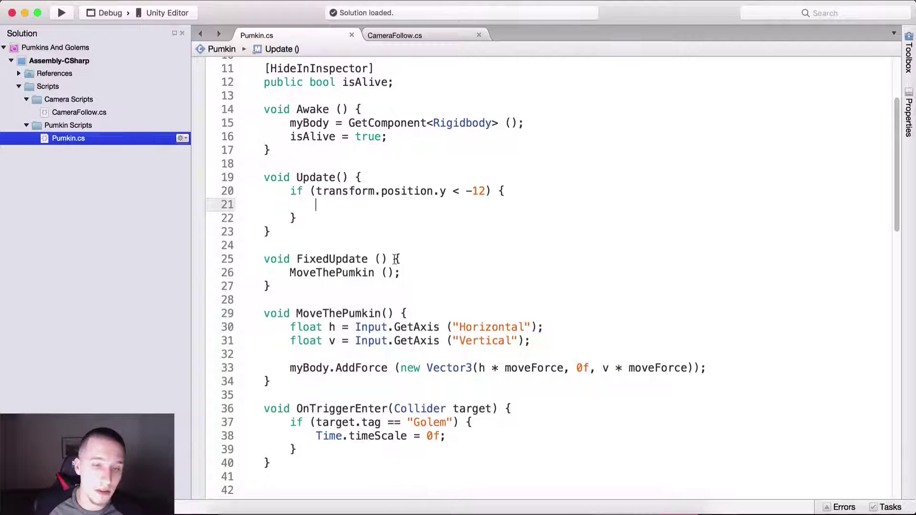
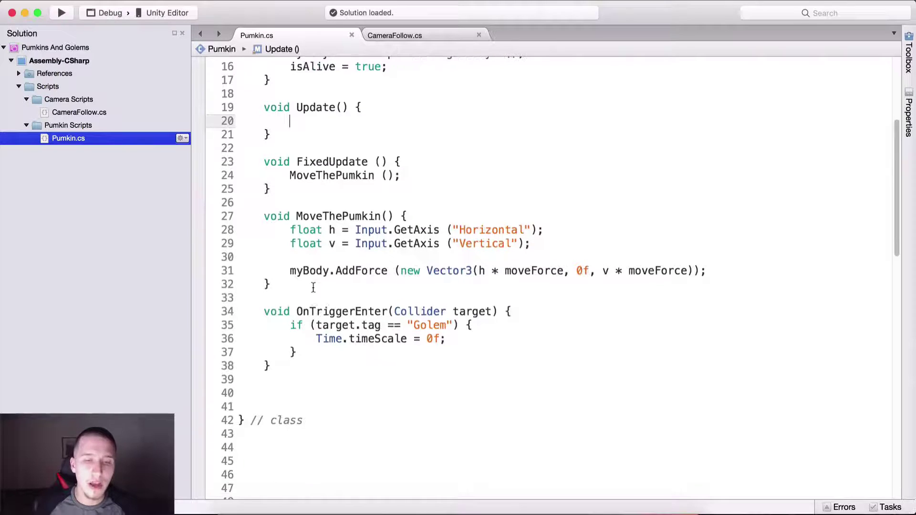
key("Return")
key("Return")
type("void ")
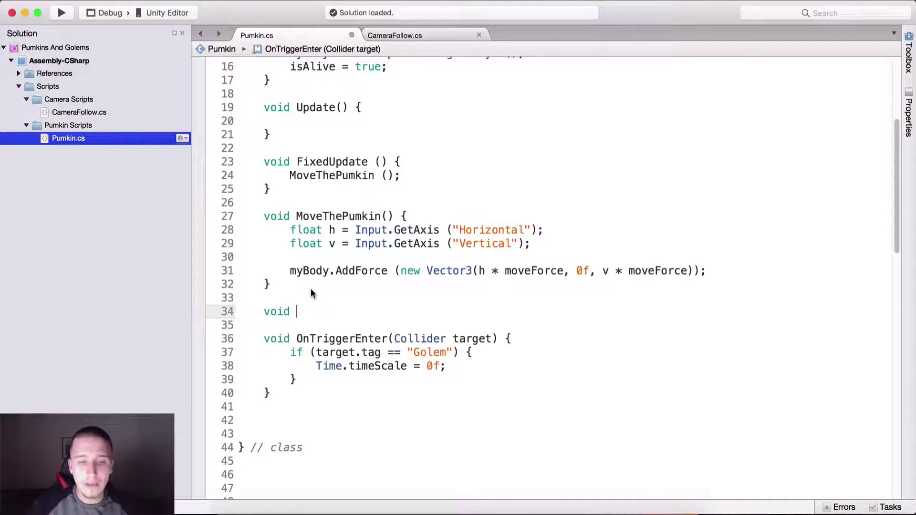
type("Ch")
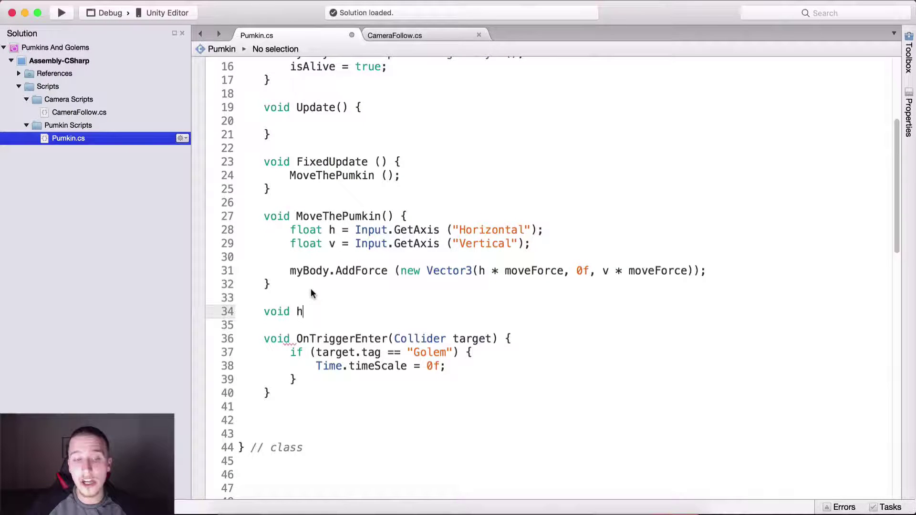
type("eckBounds() {}")
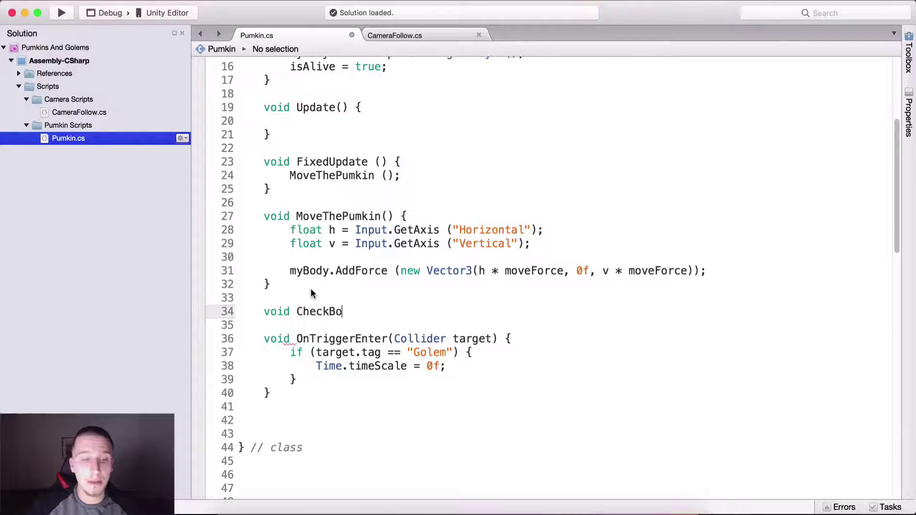
key("Return")
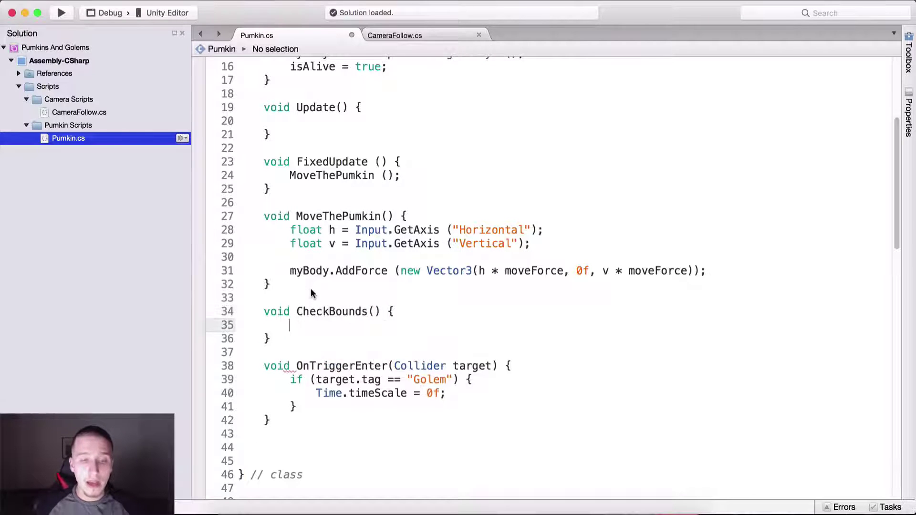
type("if (transform.position.y < -12) {     Time.timeScale = 0f; }")
key("super+s")
Step: Call CheckBounds (); inside the Update method and save the script
double_click(320, 310)
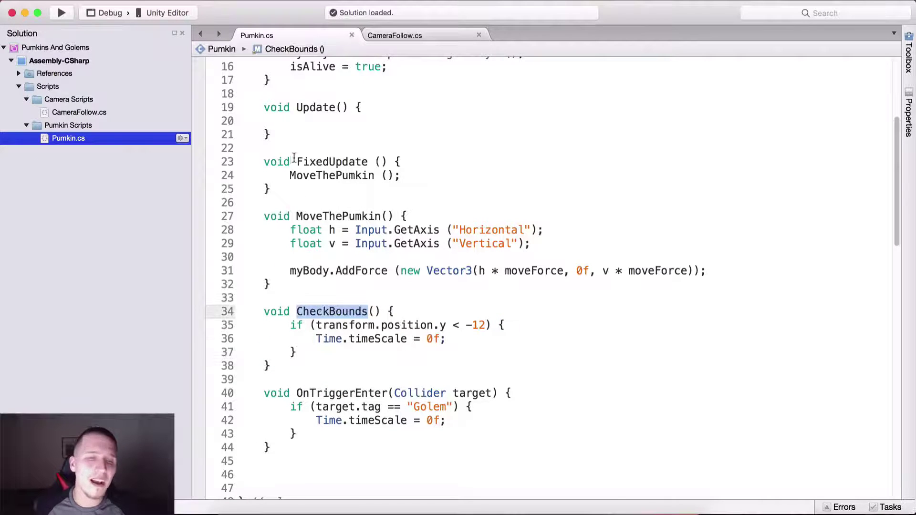
key("super+c")
left_click(306, 122)
key("super+v")
type("();")
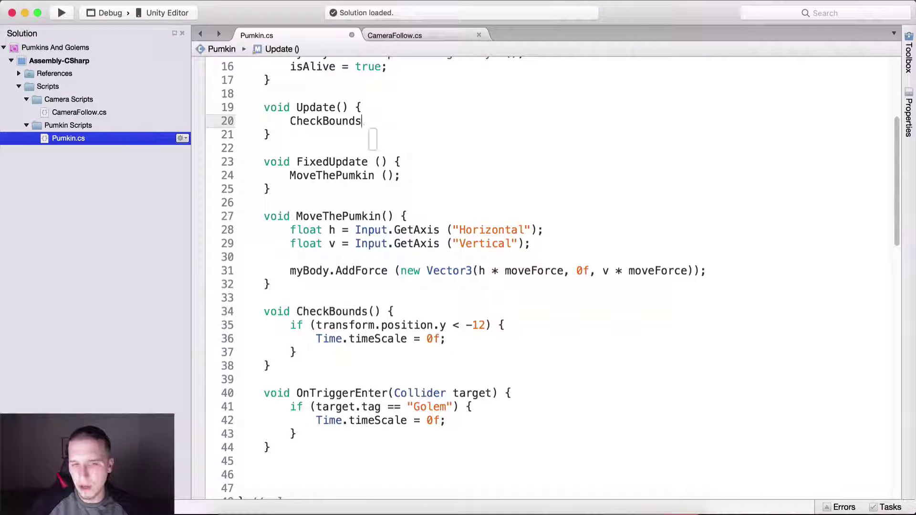
key("super+s")
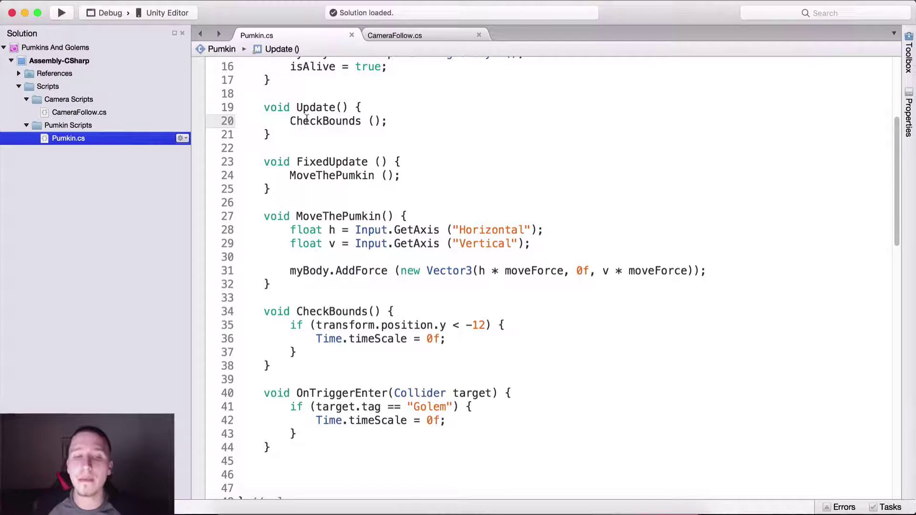
left_click_drag(310, 312, 337, 353)
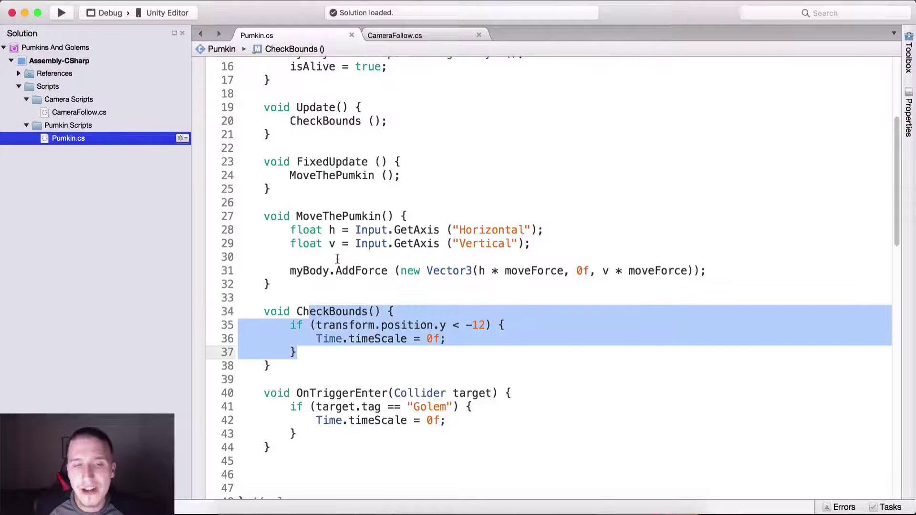
left_click_drag(312, 123, 403, 119)
left_click(413, 119)
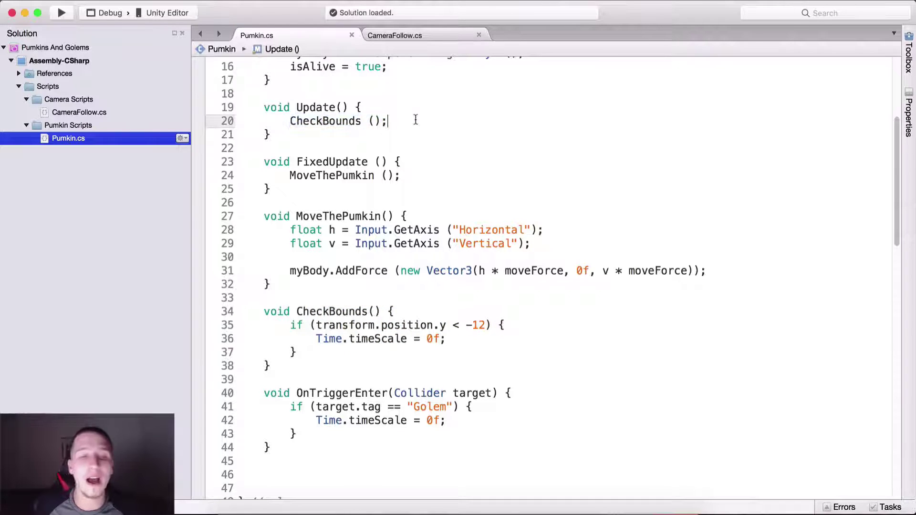
left_click_drag(279, 104, 296, 162)
left_click(409, 119)
Step: Switch to Unity, play the game to test the pumpkin falling off the floor, and stop the run
left_click(379, 505)
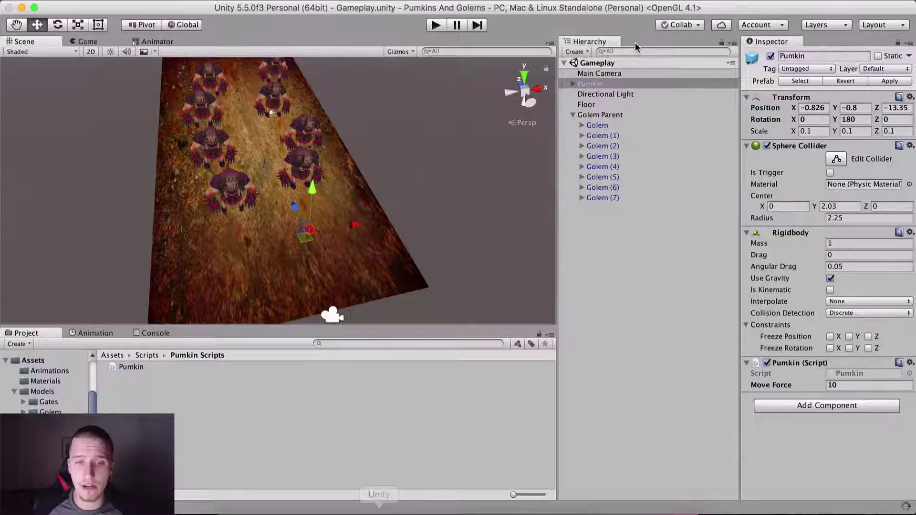
key("super+p")
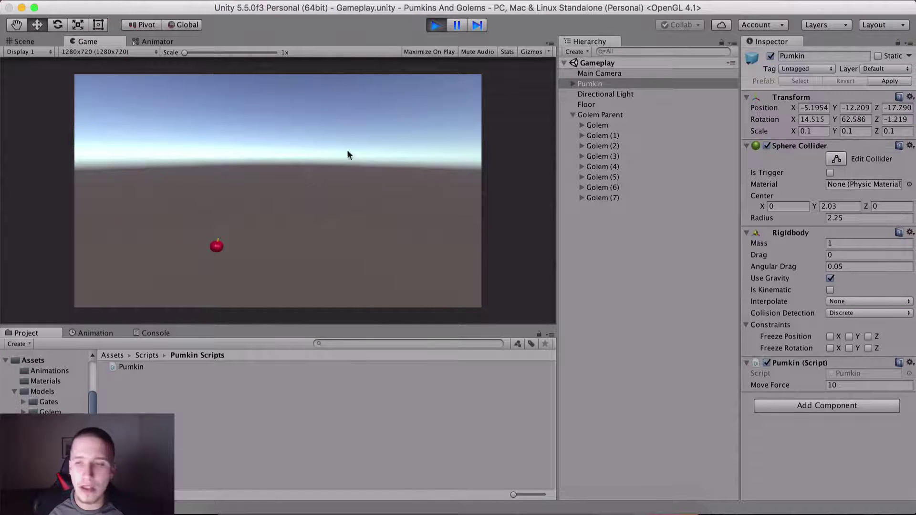
left_click(434, 26)
Step: In MonoDevelop, change the position limit in CheckBounds to transform.position.y < -5 and save Pumkin.cs
left_click(420, 505)
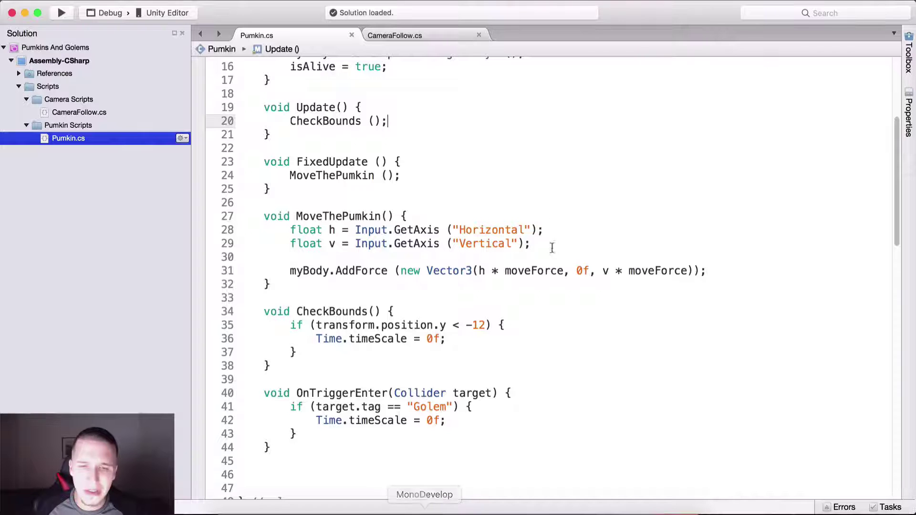
scroll(508, 210, "up", 2)
scroll(508, 211, "down", 4)
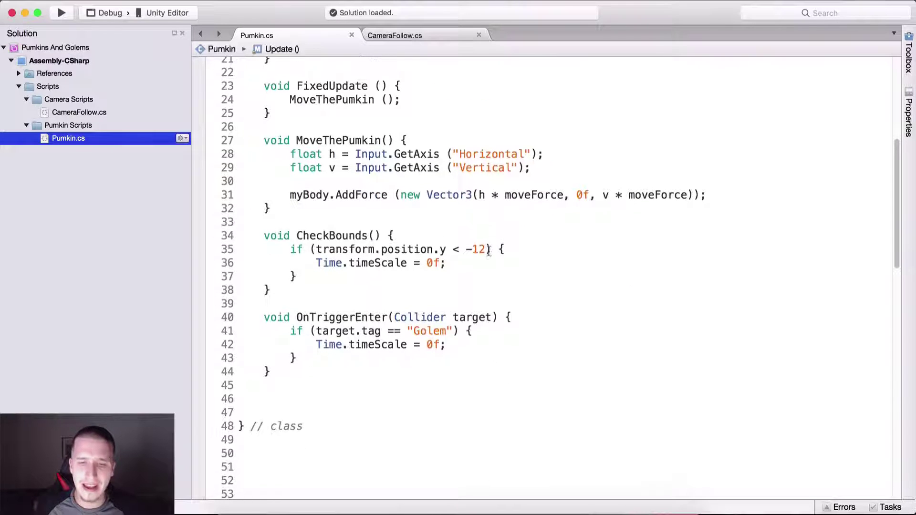
left_click(484, 248)
key("BackSpace")
key("BackSpace")
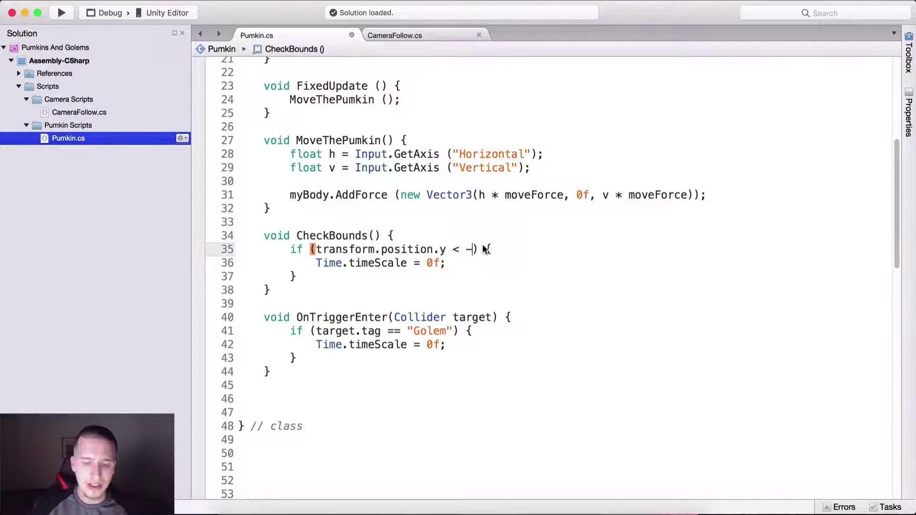
type("5")
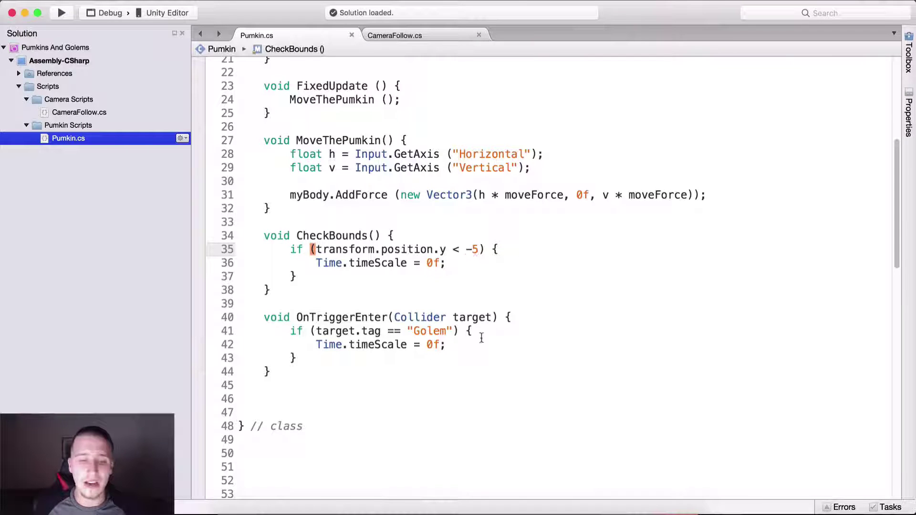
Step: Return to Unity, test the pumpkin's fall with the -5 limit in play mode, and end the test
left_click(379, 509)
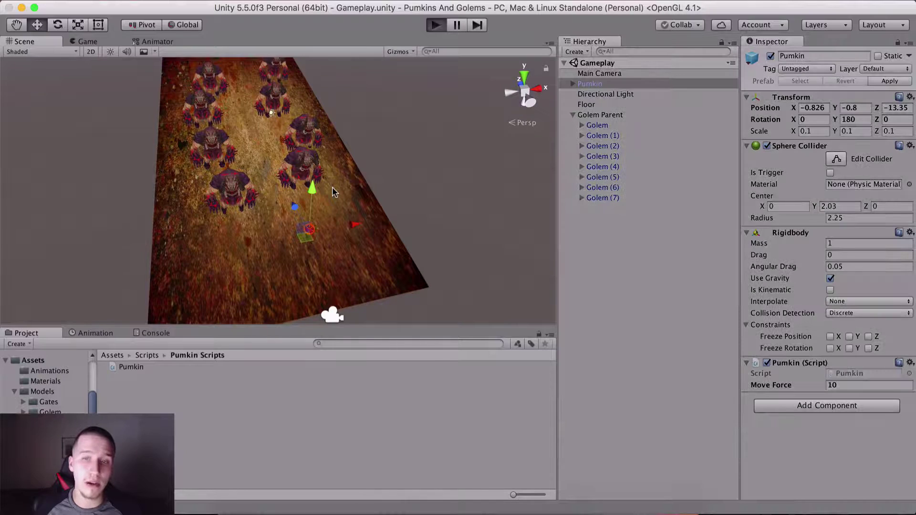
key("super+p")
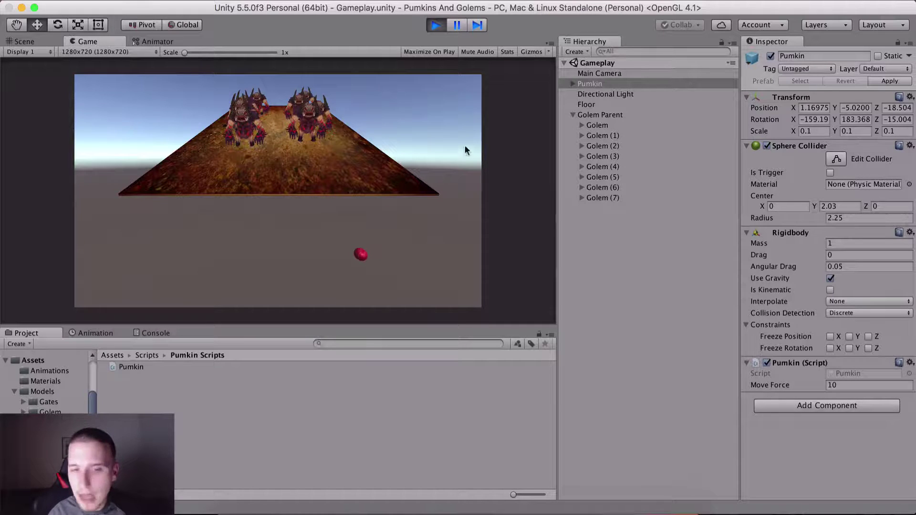
left_click(436, 25)
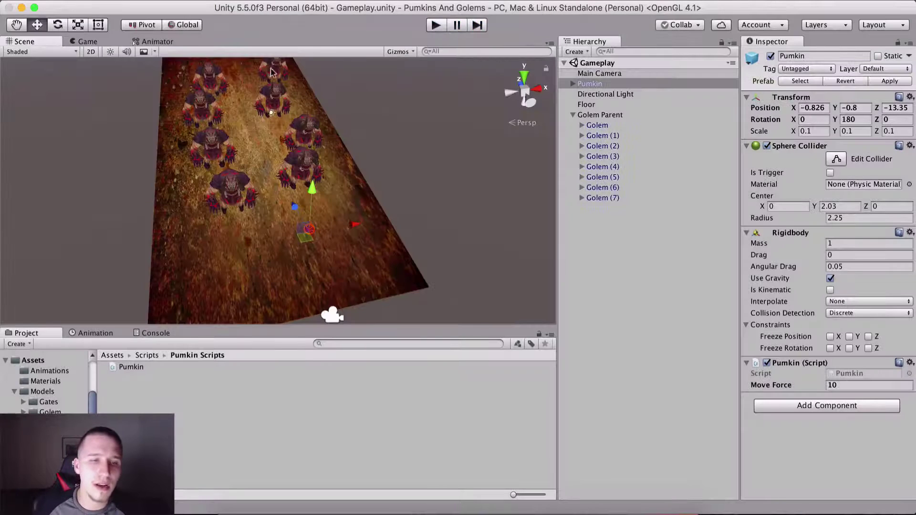
Step: Show the Game view and give the Main Camera a black background colour with Clear Flags set to Solid Color
left_click(87, 42)
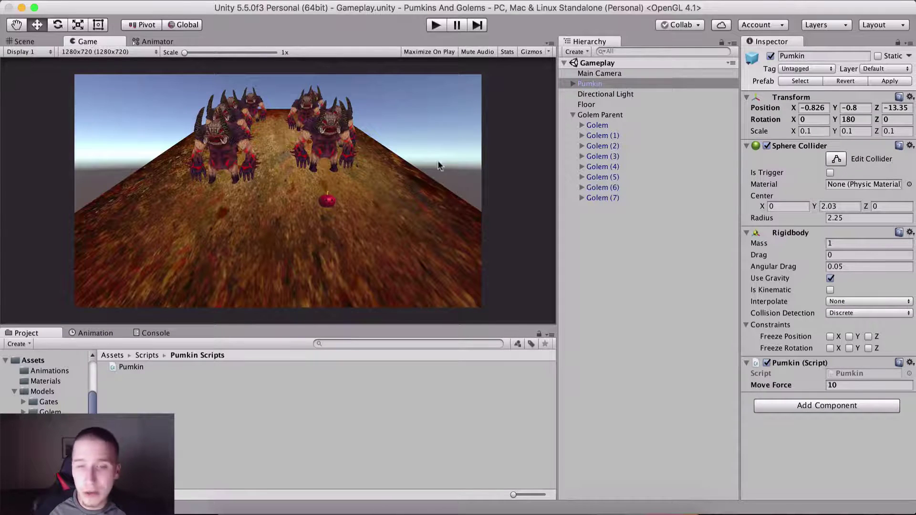
left_click(591, 74)
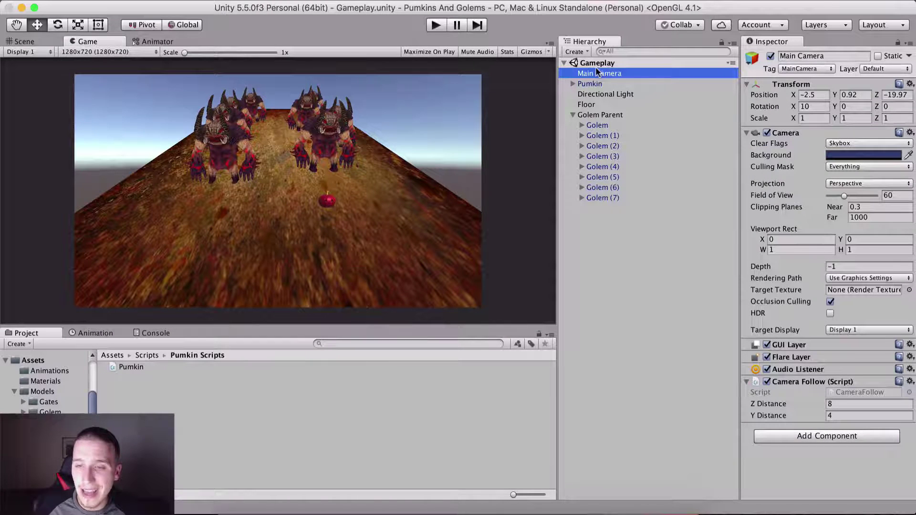
left_click(841, 156)
left_click_drag(69, 87, 3, 196)
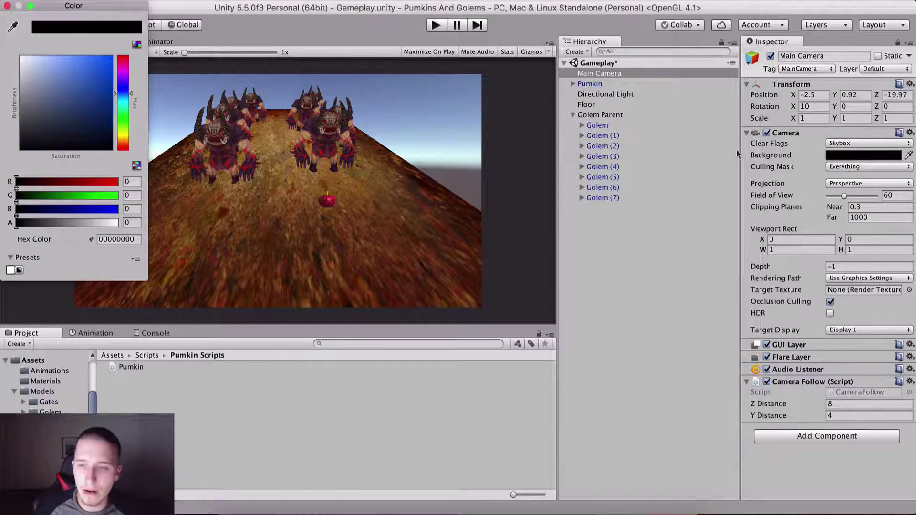
left_click(810, 168)
left_click(830, 144)
left_click(834, 154)
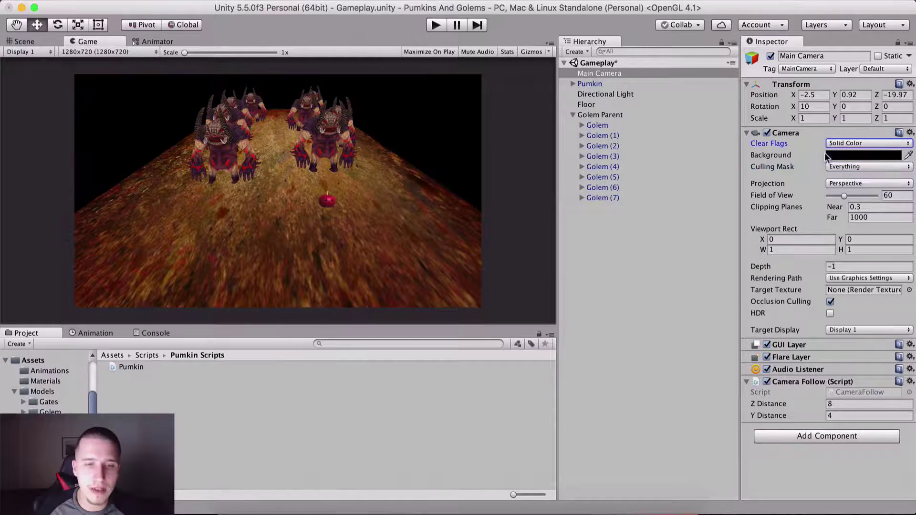
Step: Run the game with the camera's solid black background
left_click(435, 25)
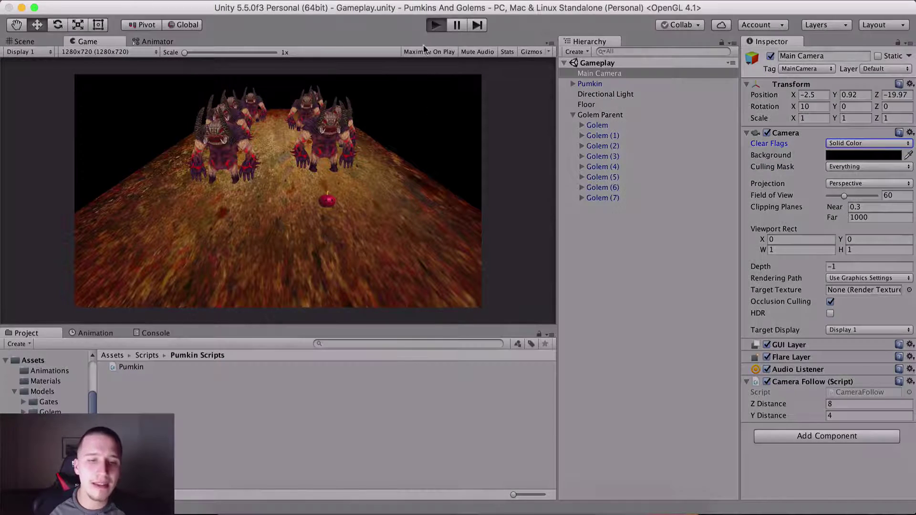